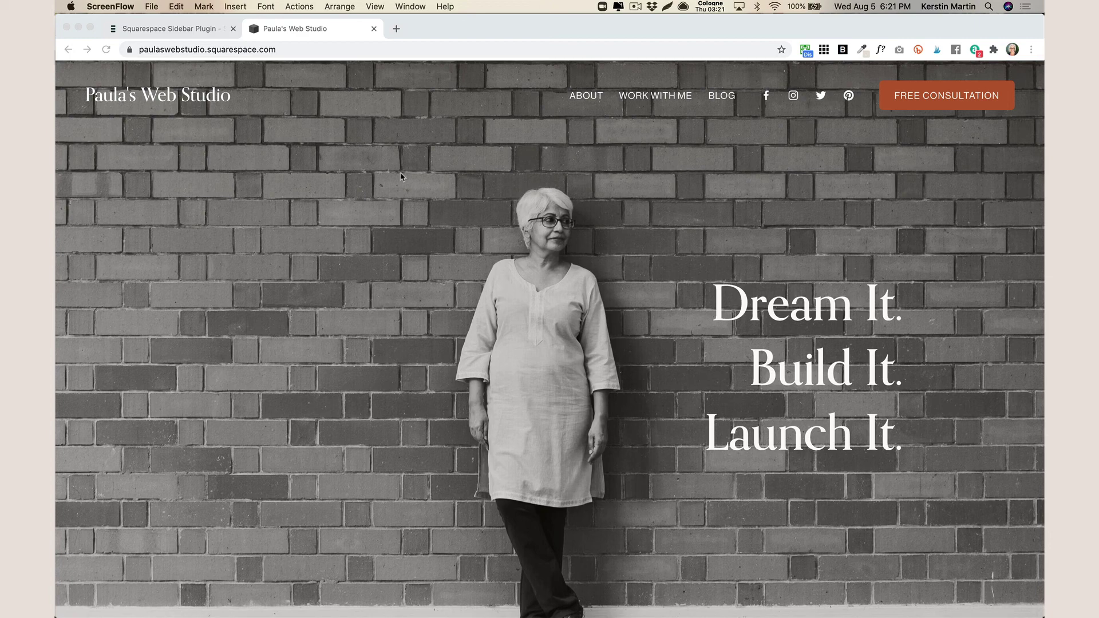
# - Show the Sidebar Plugin product page down to its $49 Standard and $147 Business licences
pyautogui.click(206, 32)
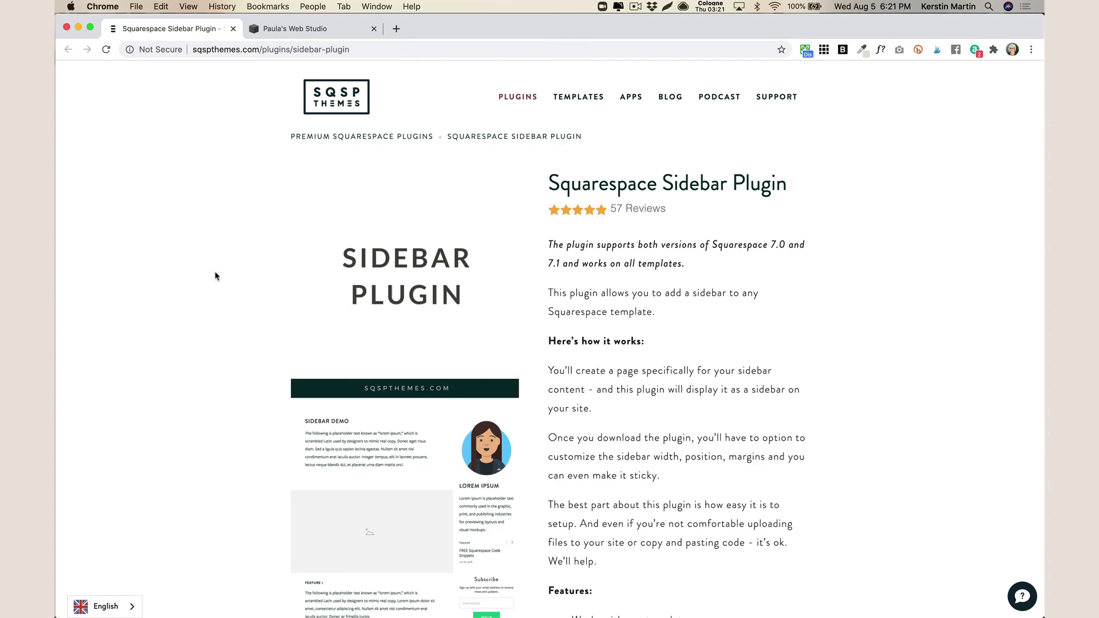
pyautogui.scroll(-5, 857, 387)
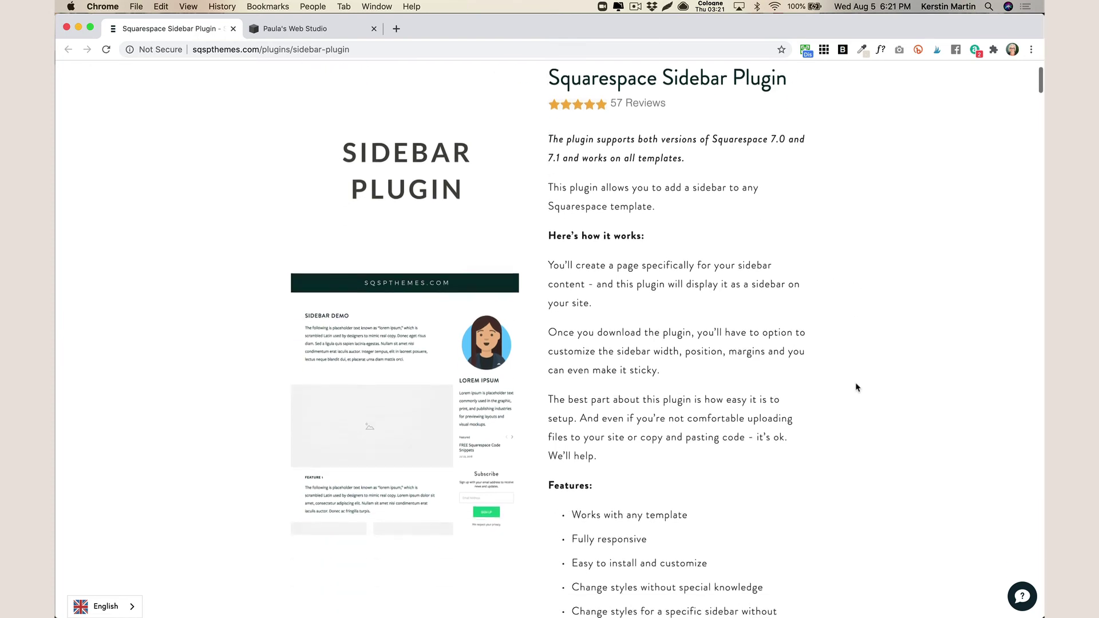
pyautogui.scroll(-6, 857, 387)
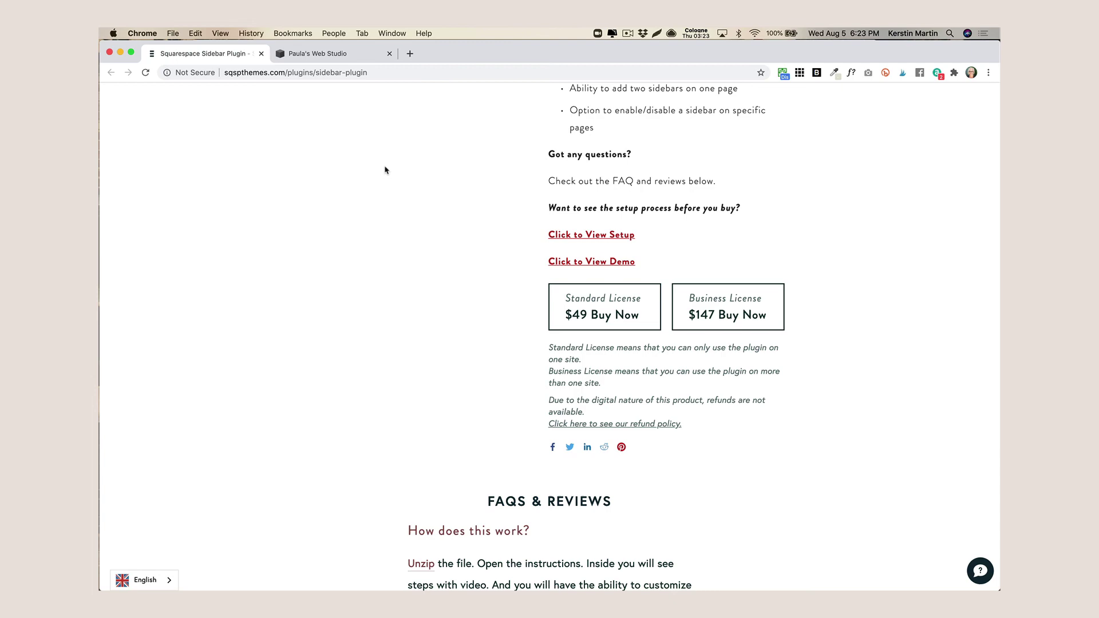
# - From the Sidebar Plugin folder in Finder, open the instructions folder and select instructions.html
pyautogui.hotkey('ctrl', 'Up')
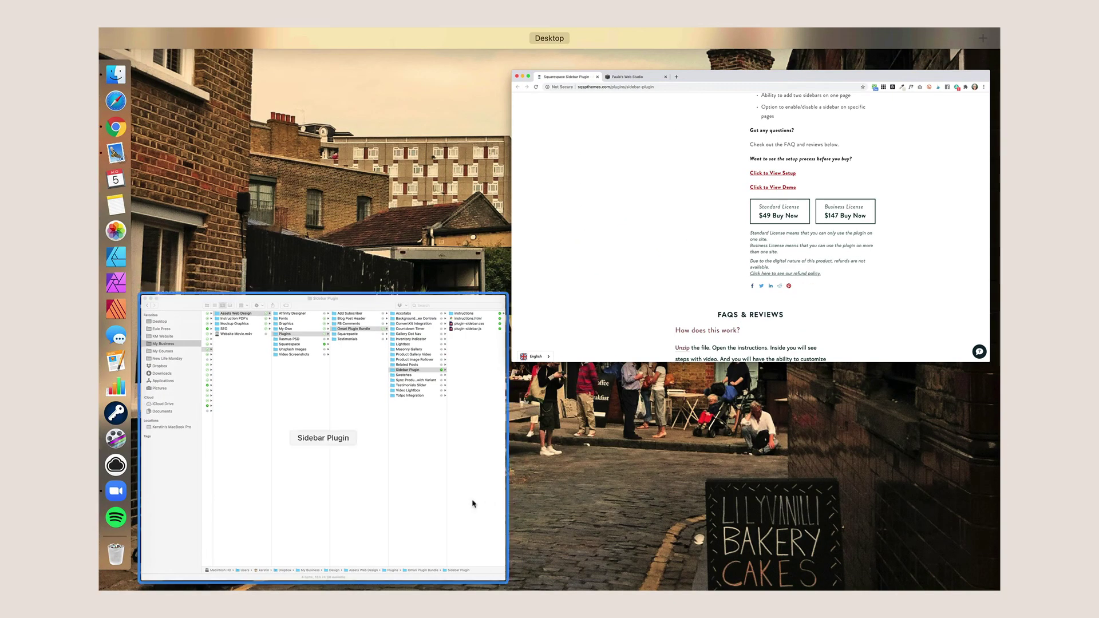
pyautogui.click(448, 501)
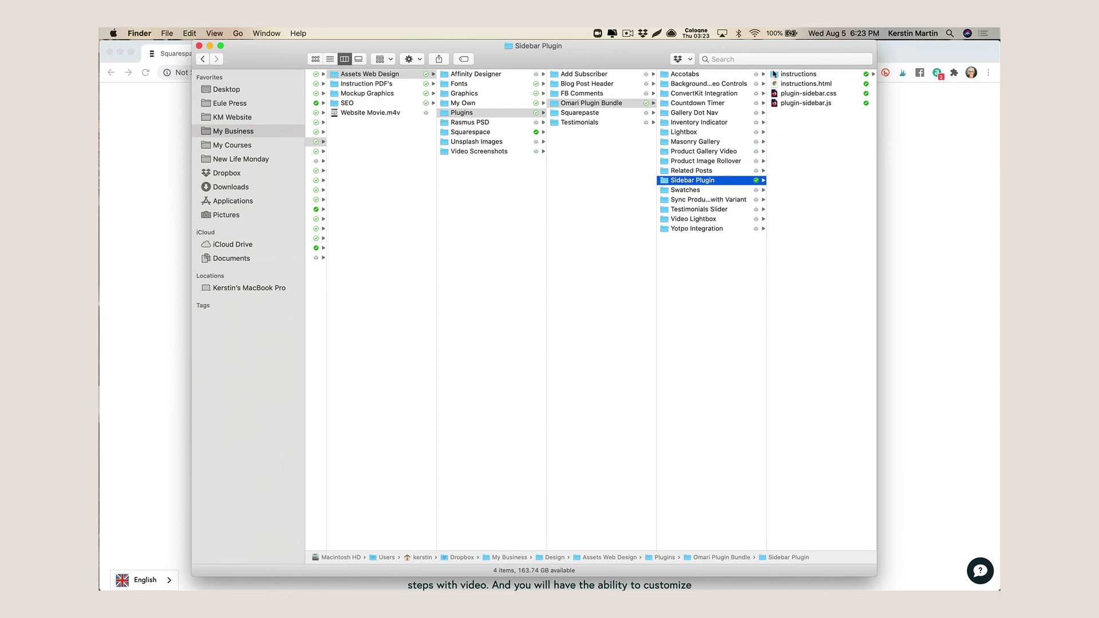
pyautogui.click(774, 75)
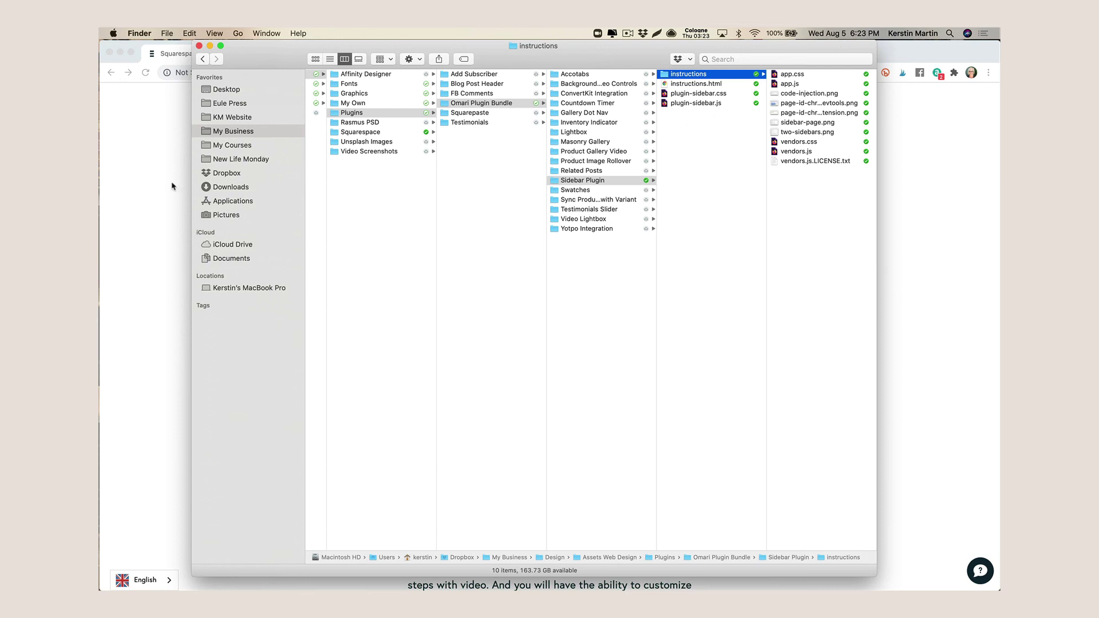
pyautogui.click(709, 85)
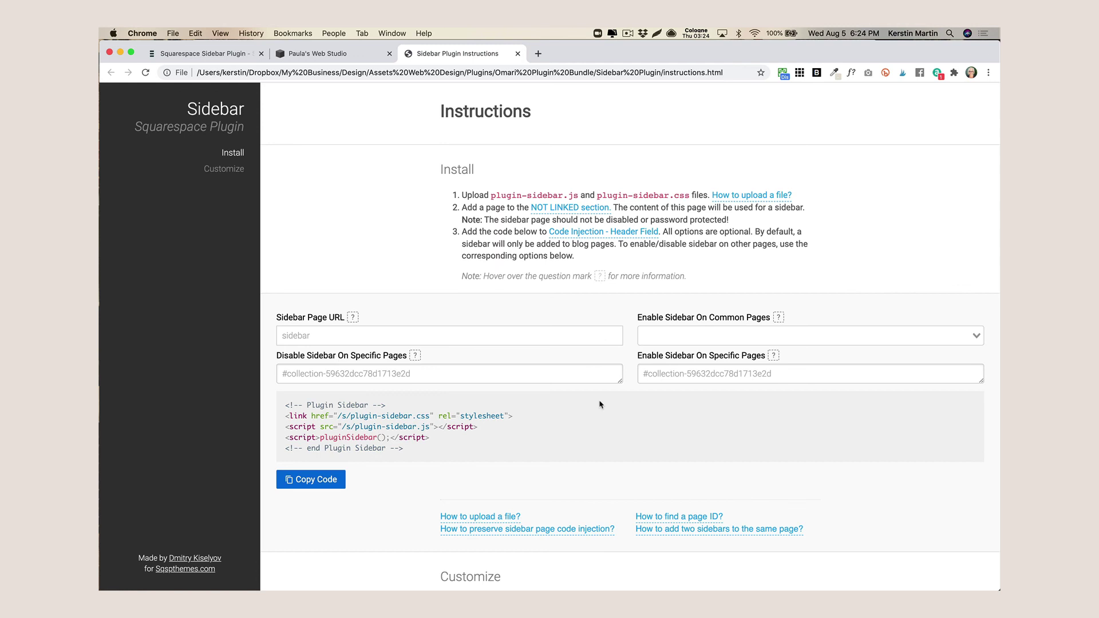
# - Review the Install steps and header code block on the Sidebar Plugin Instructions page
pyautogui.scroll(-1, 752, 420)
pyautogui.scroll(-3, 752, 420)
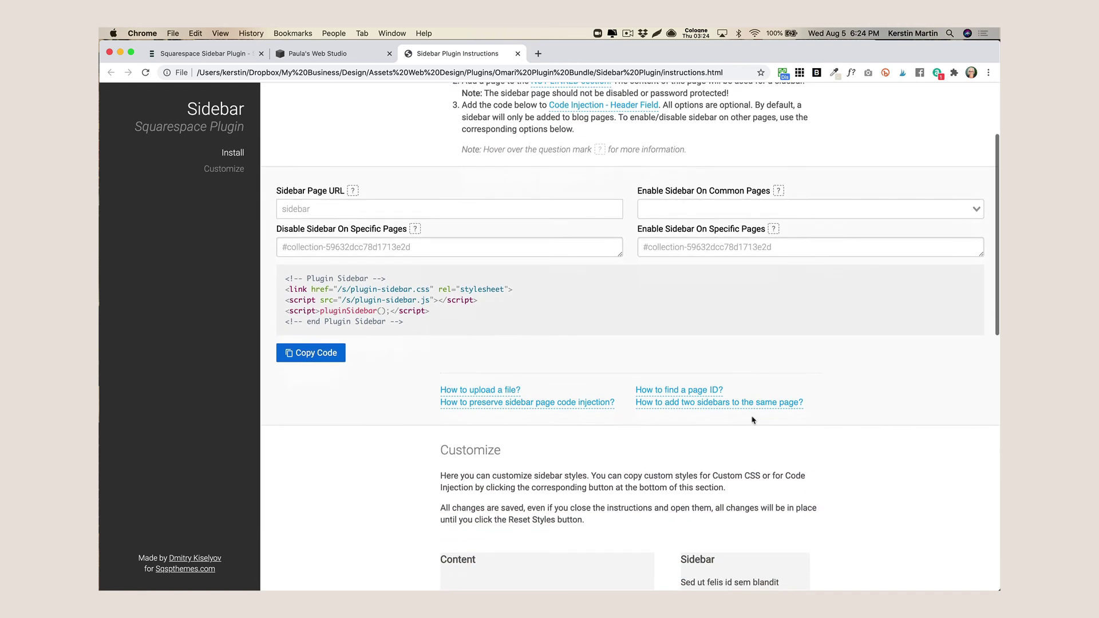
pyautogui.scroll(3, 753, 420)
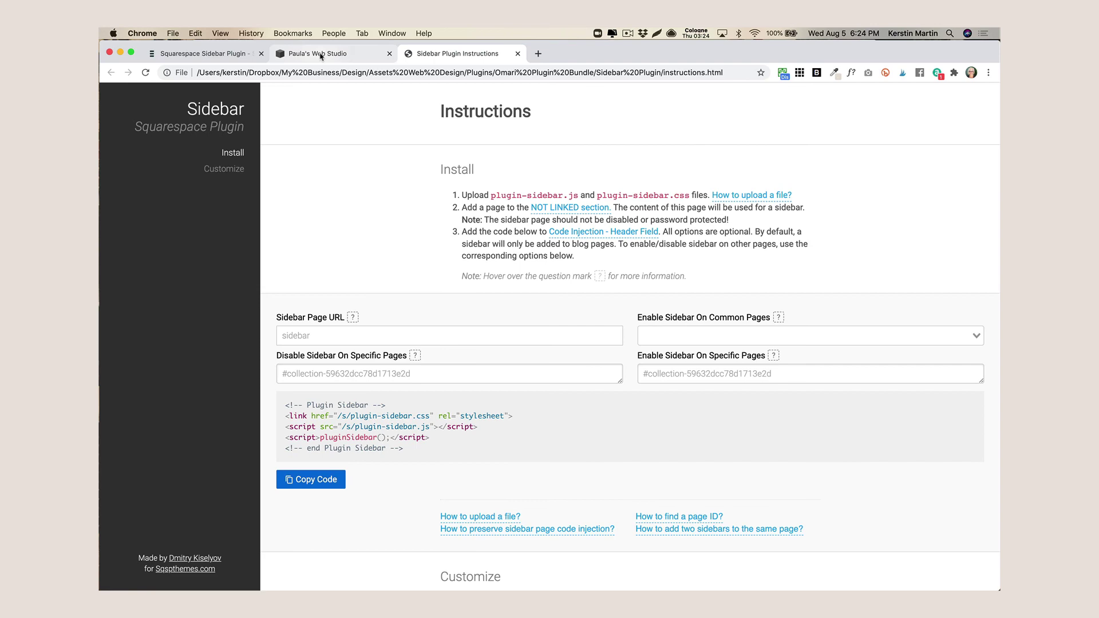
# - Close the plugin product tab and bring up the Squarespace pages list
pyautogui.click(320, 56)
pyautogui.click(261, 53)
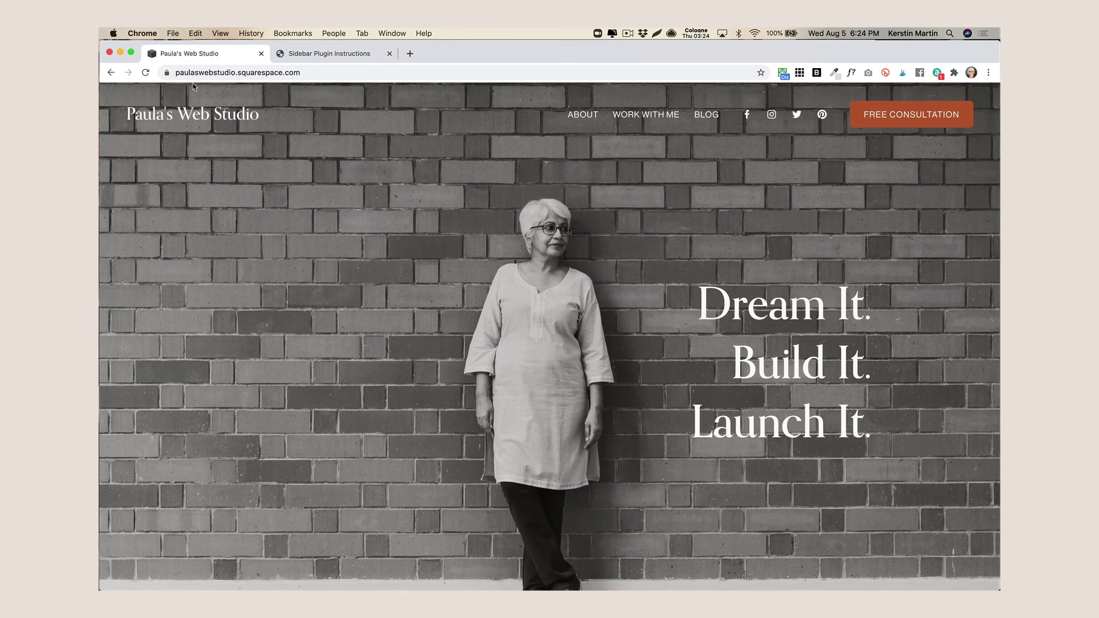
pyautogui.press('Escape')
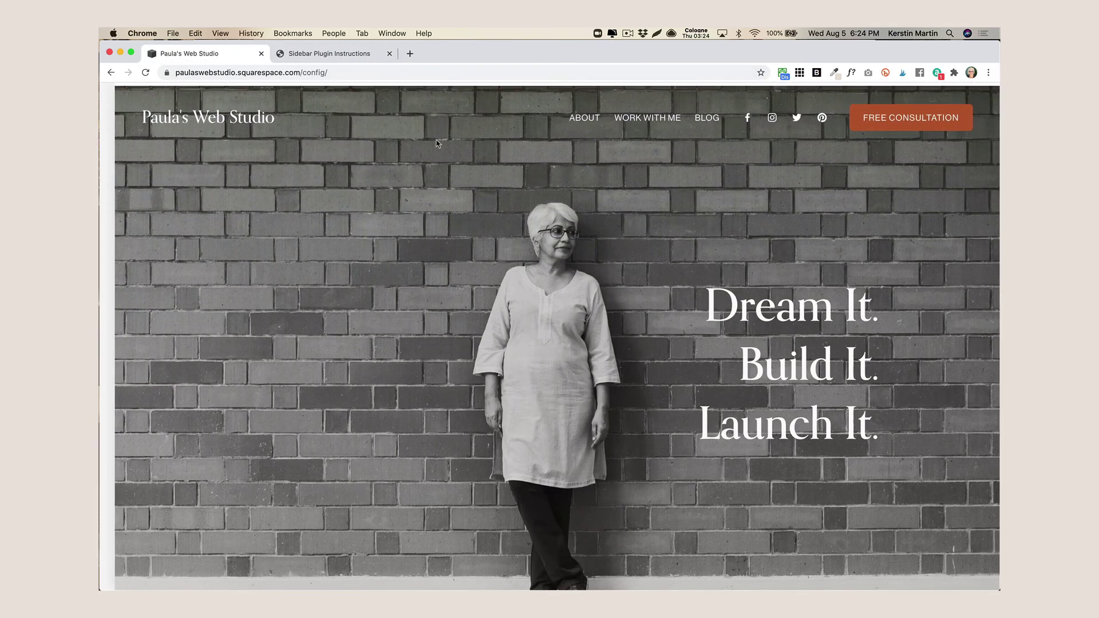
pyautogui.click(146, 178)
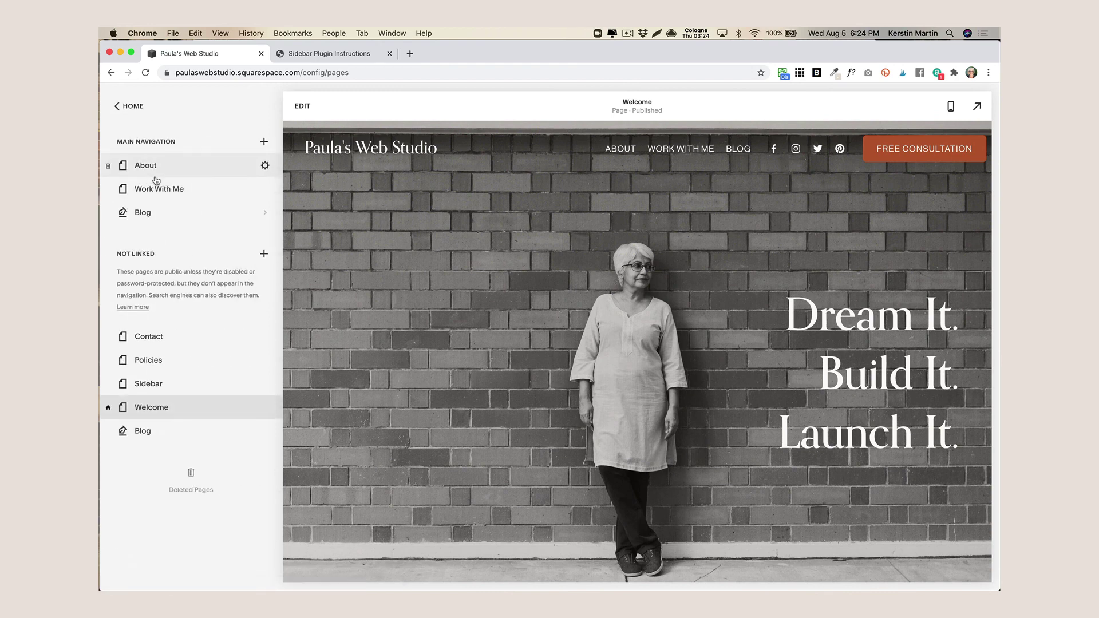
# - Add a Not Linked link titled 'Sidebar JS' pointing to the uploaded plugin-sidebar.js file
pyautogui.click(264, 254)
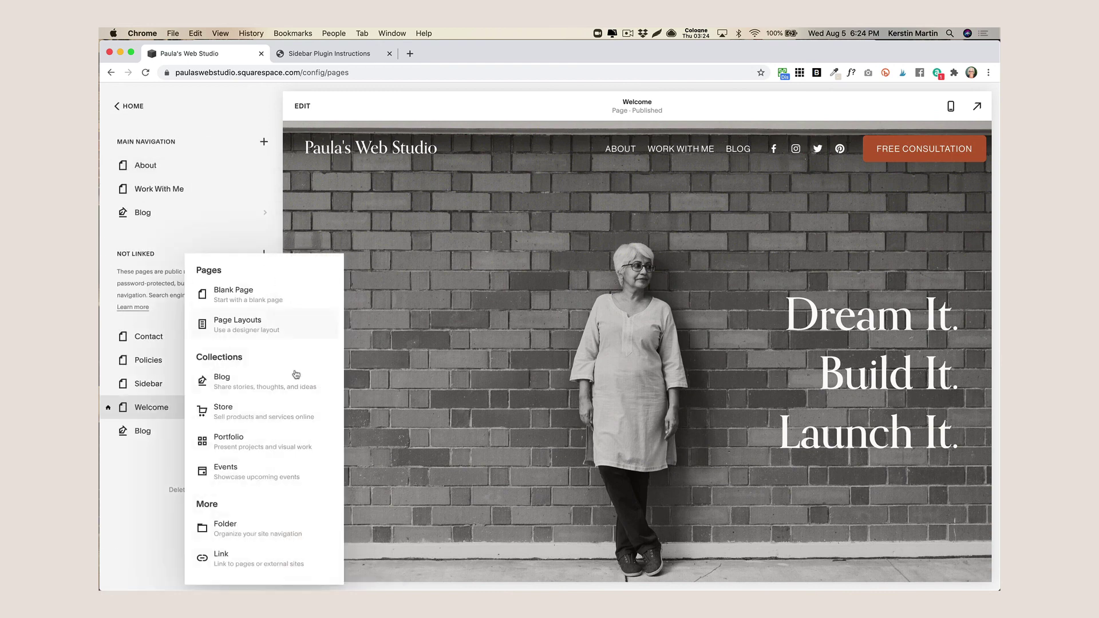
pyautogui.click(235, 561)
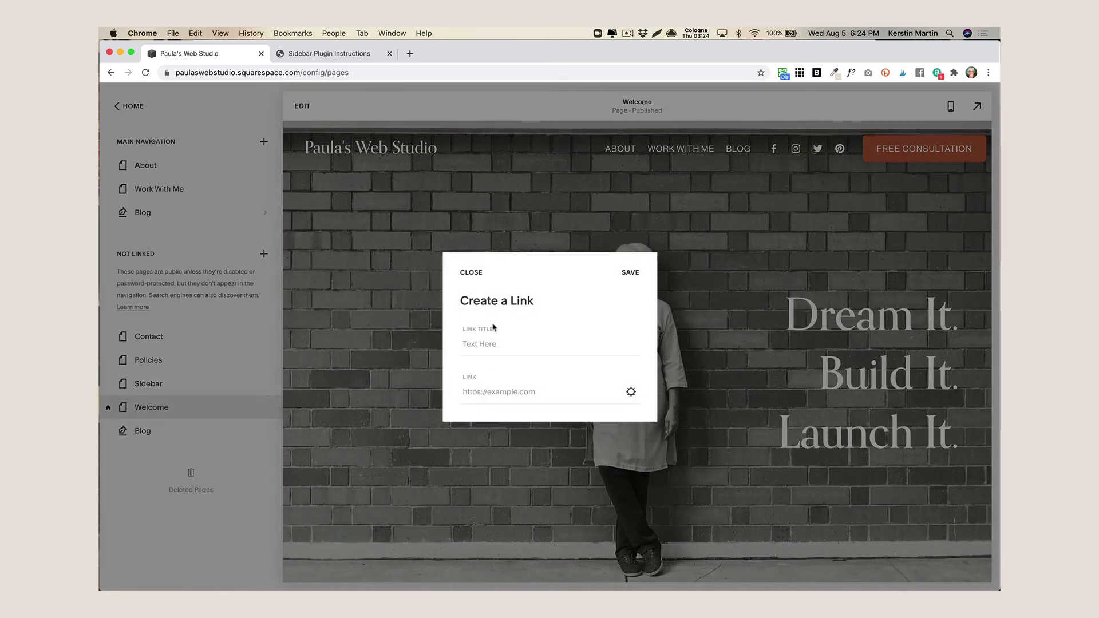
pyautogui.click(631, 392)
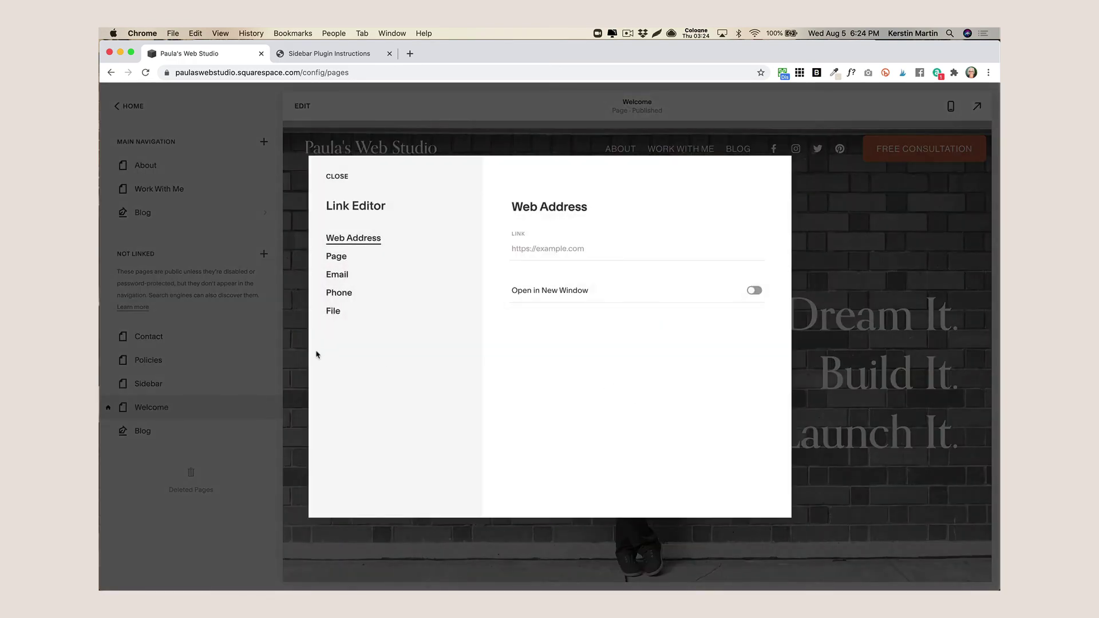
pyautogui.click(334, 314)
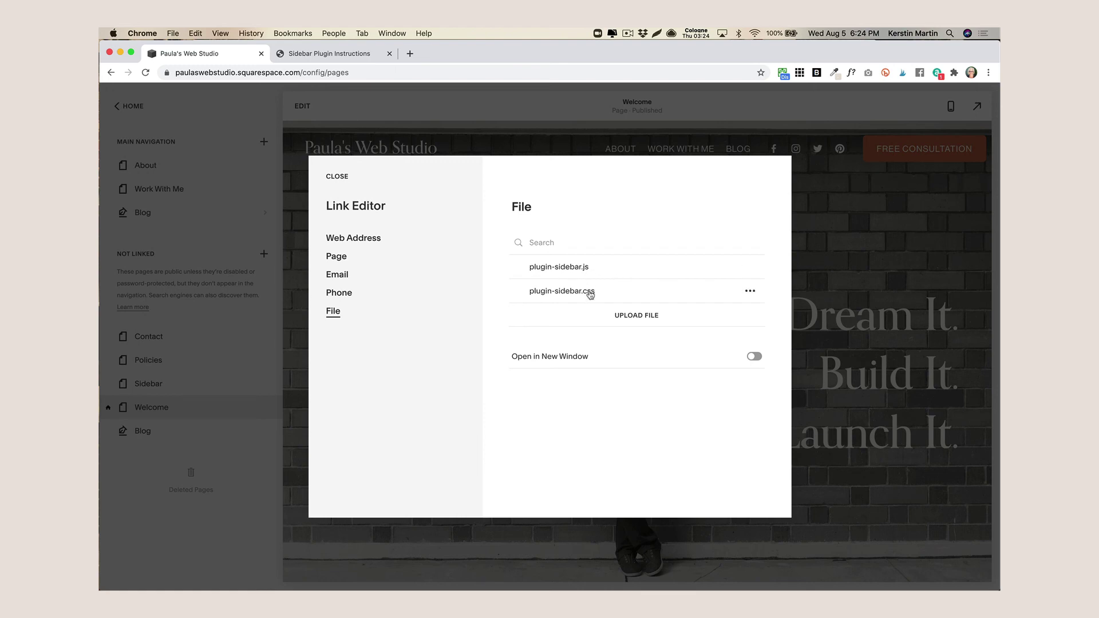
pyautogui.click(550, 269)
pyautogui.click(335, 177)
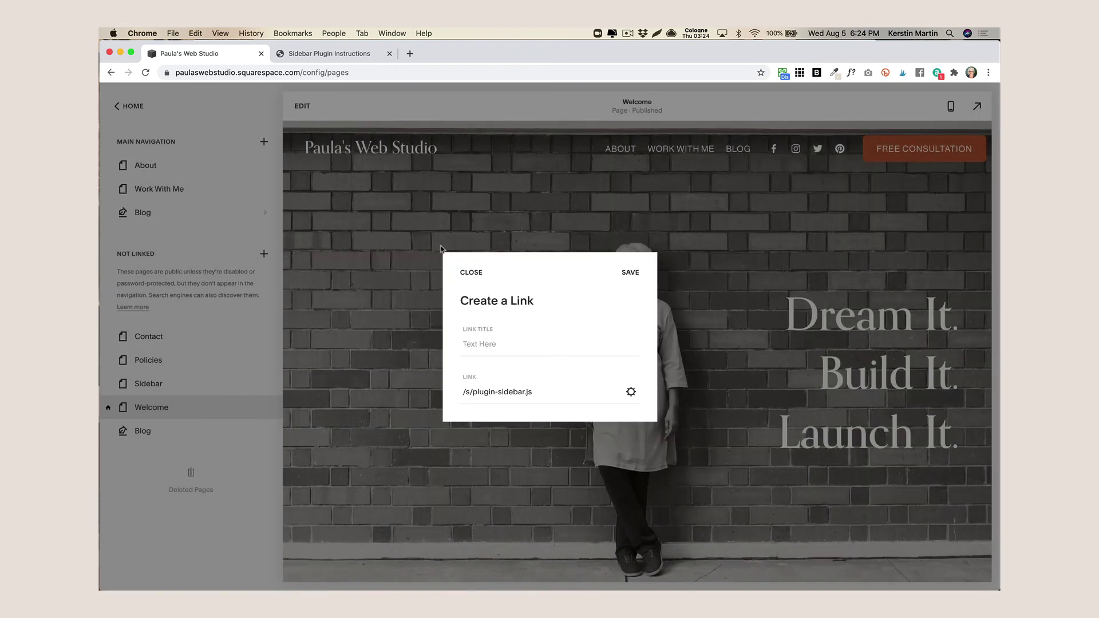
pyautogui.click(490, 342)
pyautogui.write('Sidebar JS')
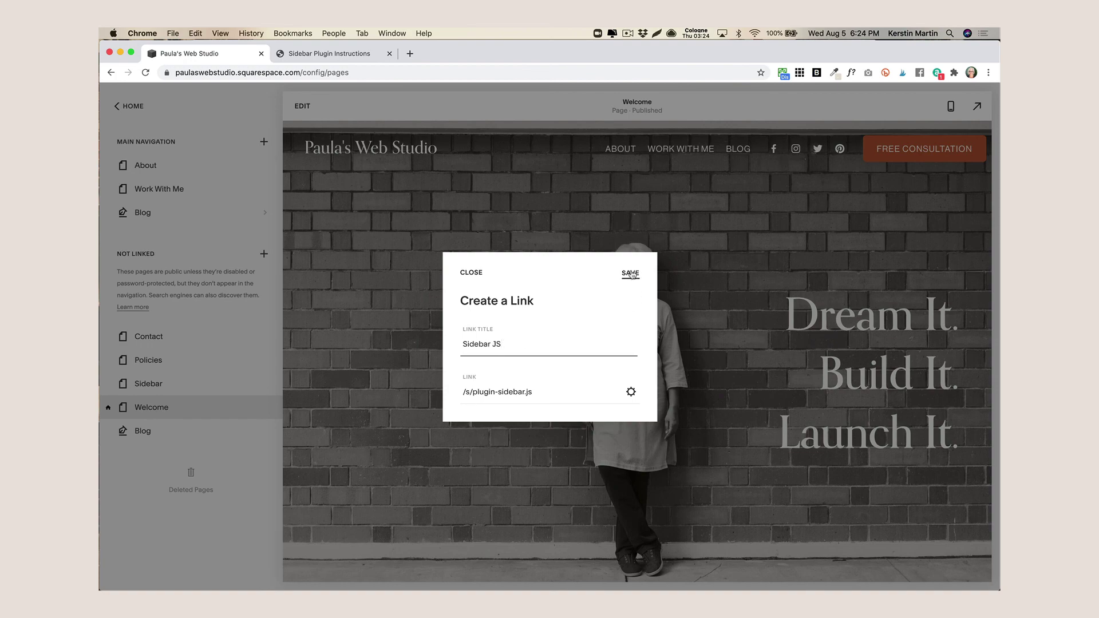
pyautogui.click(630, 272)
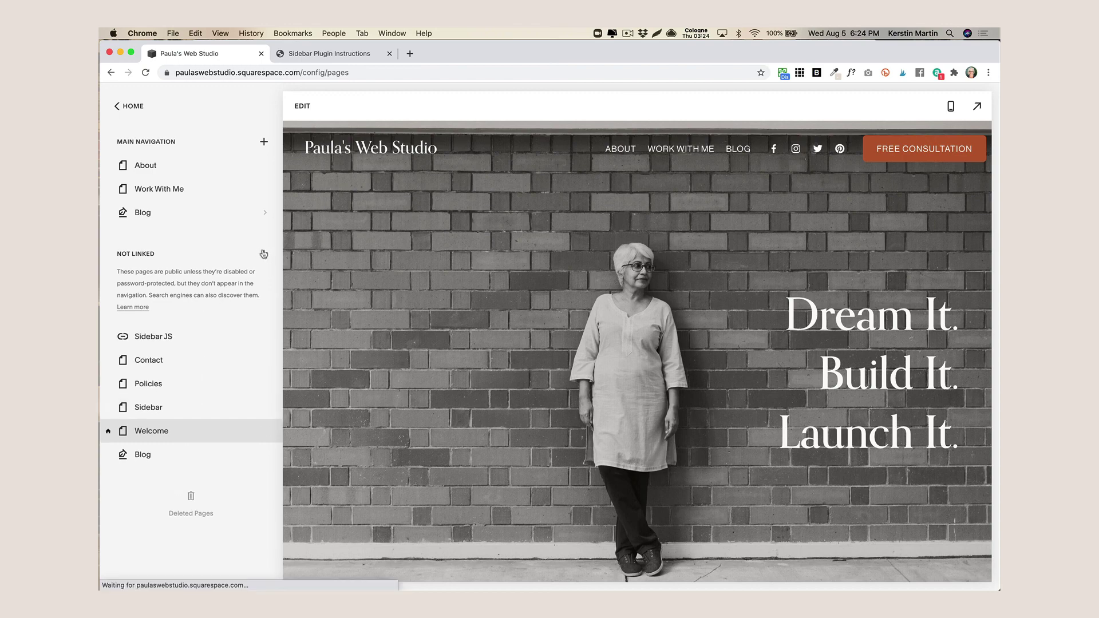
# - Add a Not Linked link titled 'Sidebar CSS' pointing to the uploaded plugin-sidebar.css file
pyautogui.click(264, 254)
pyautogui.press('Escape')
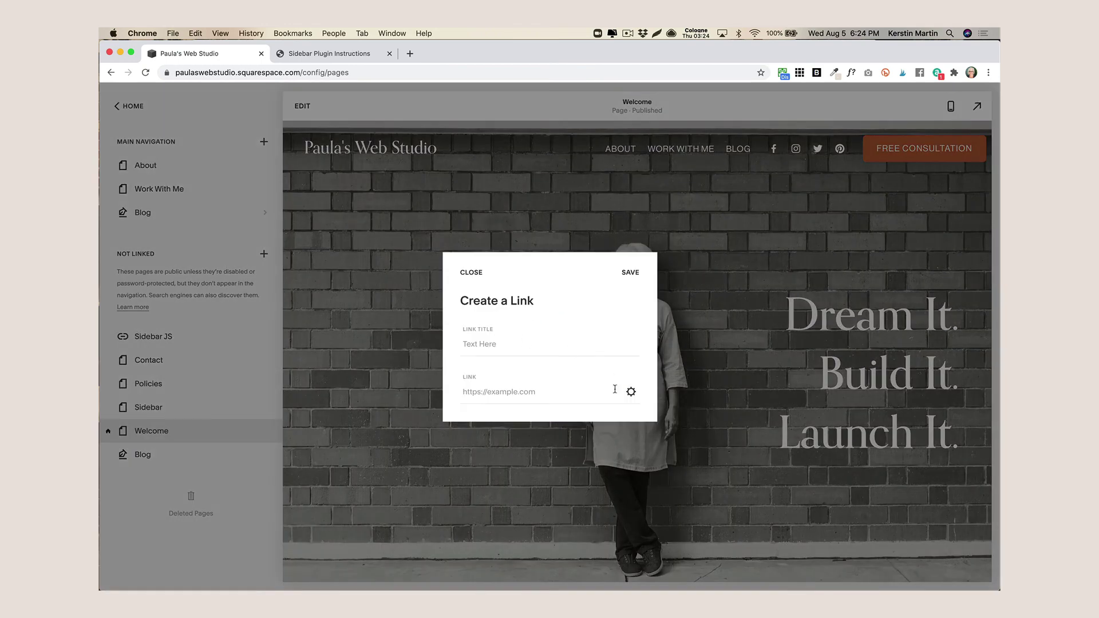
pyautogui.click(631, 390)
pyautogui.click(333, 311)
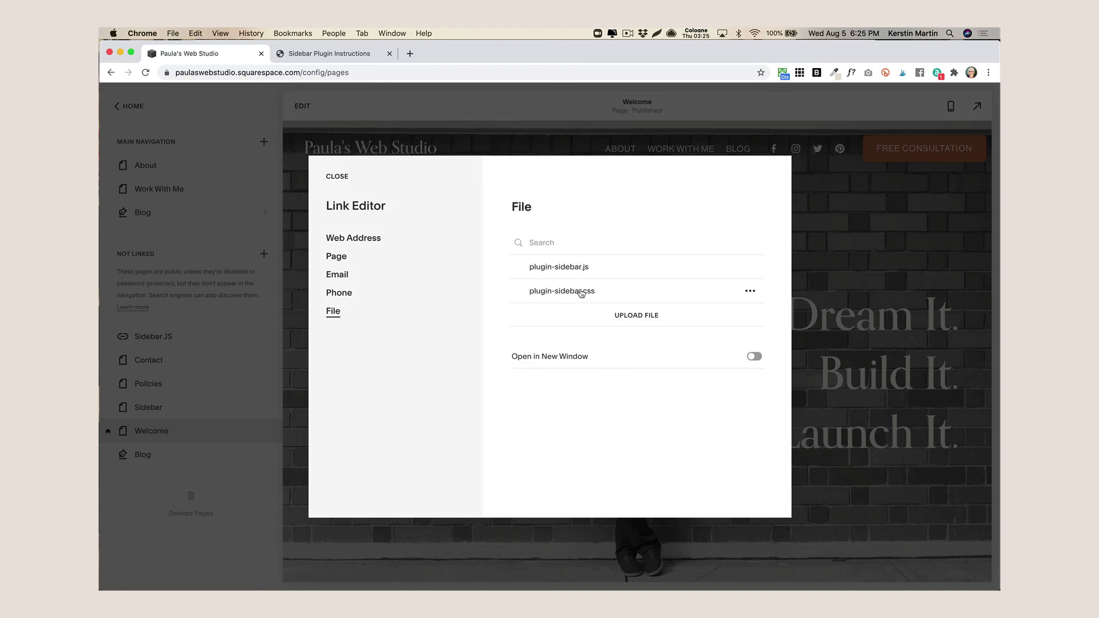
pyautogui.click(581, 293)
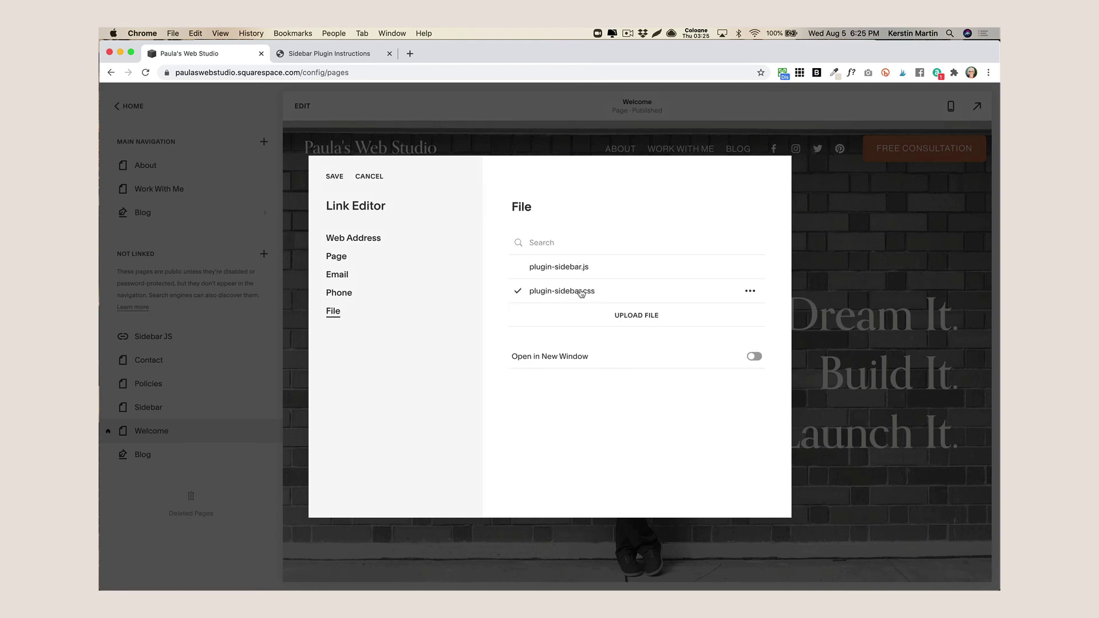
pyautogui.click(335, 177)
pyautogui.click(554, 343)
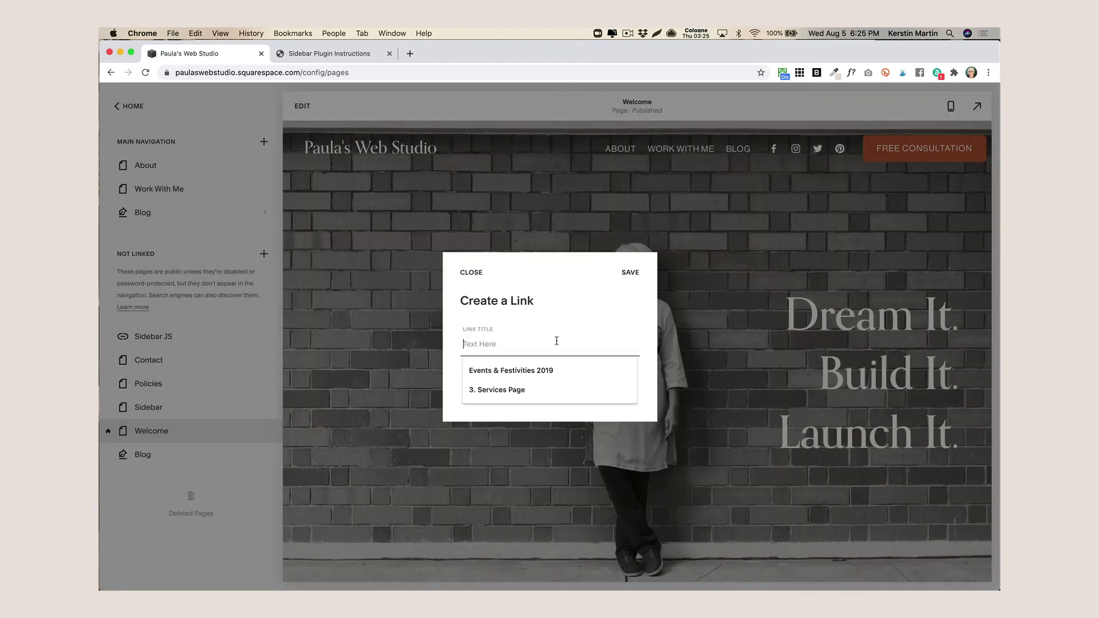
pyautogui.write('Sidebar CSS')
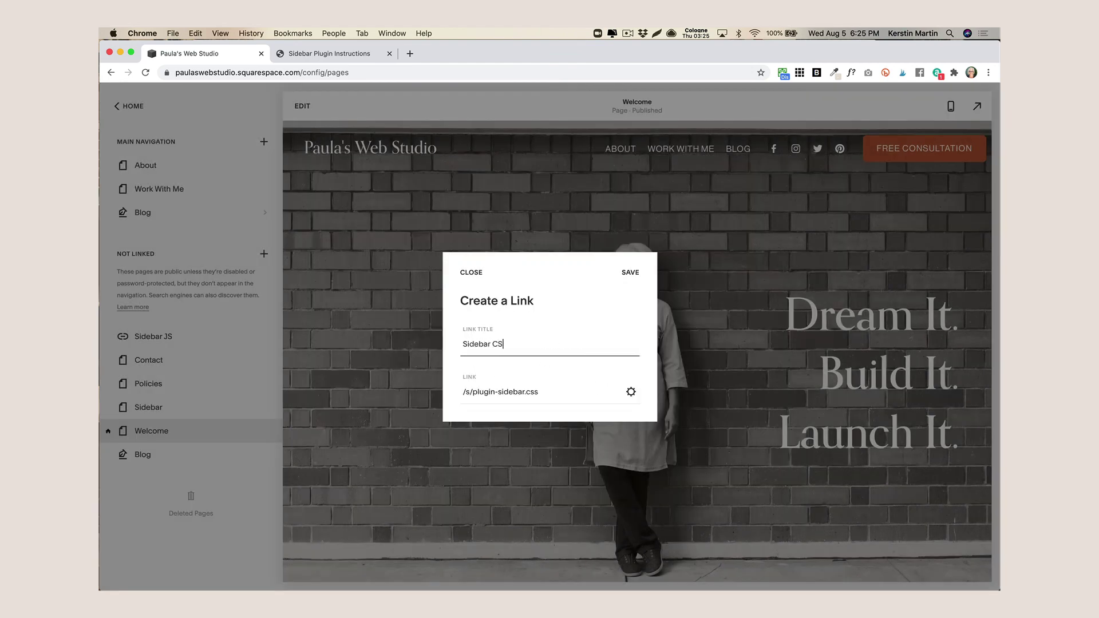
pyautogui.click(630, 273)
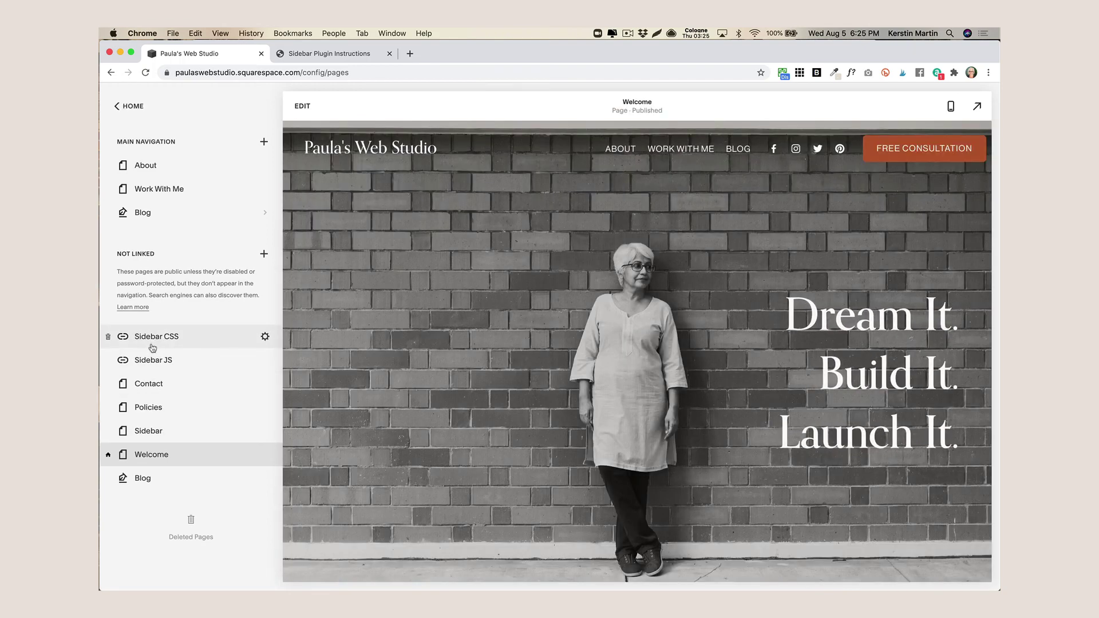
# - Check the Sidebar Plugin Instructions, then return to the Squarespace pages editor
pyautogui.click(330, 53)
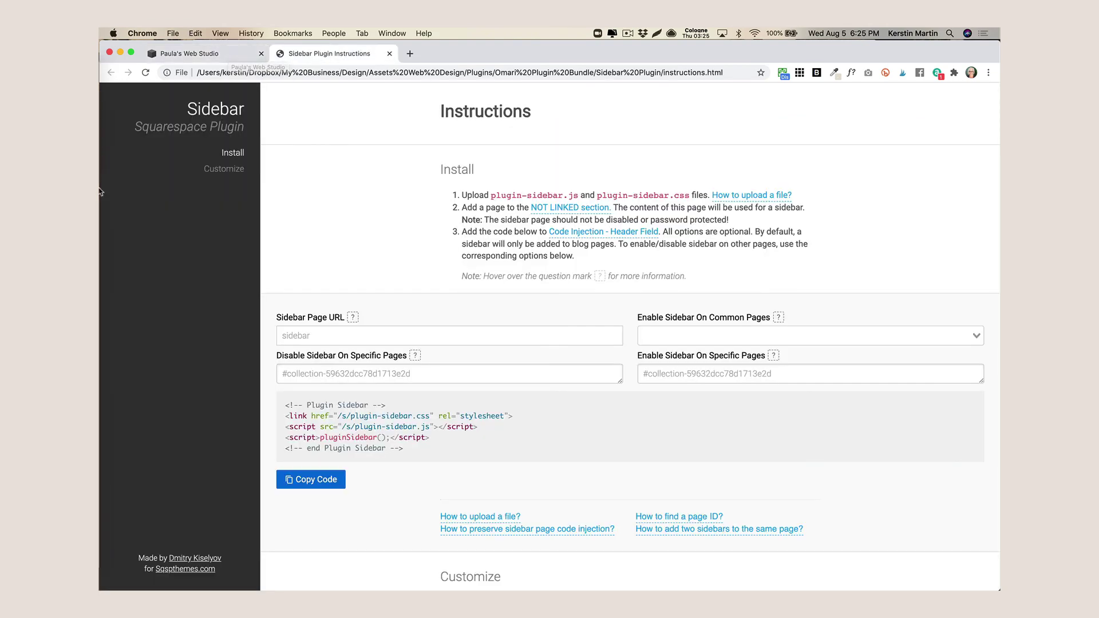
pyautogui.moveTo(101, 131)
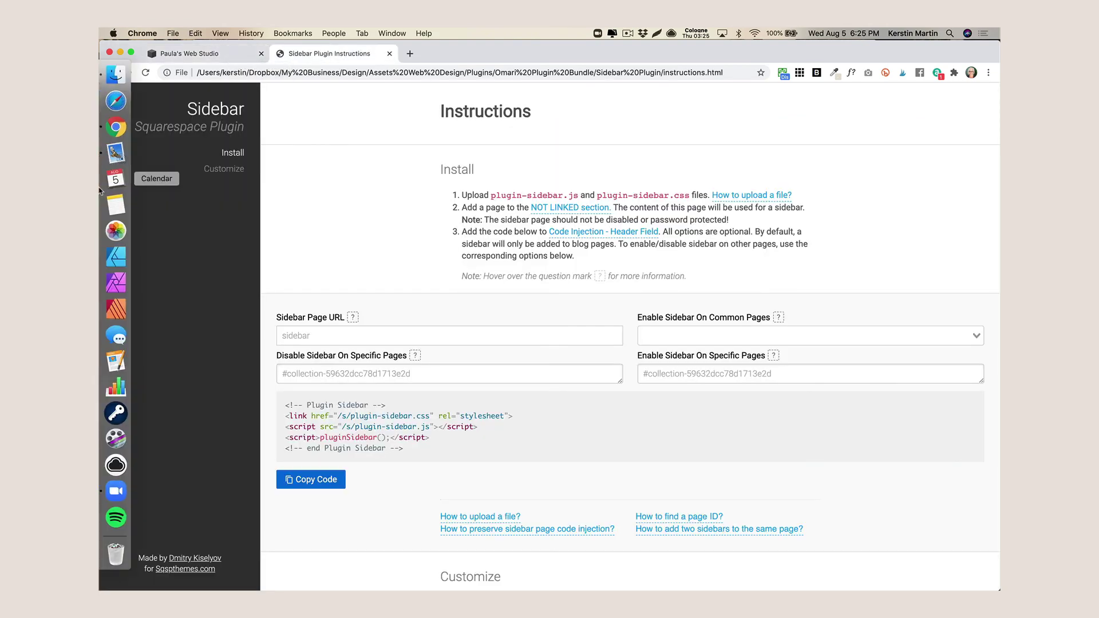
pyautogui.click(190, 54)
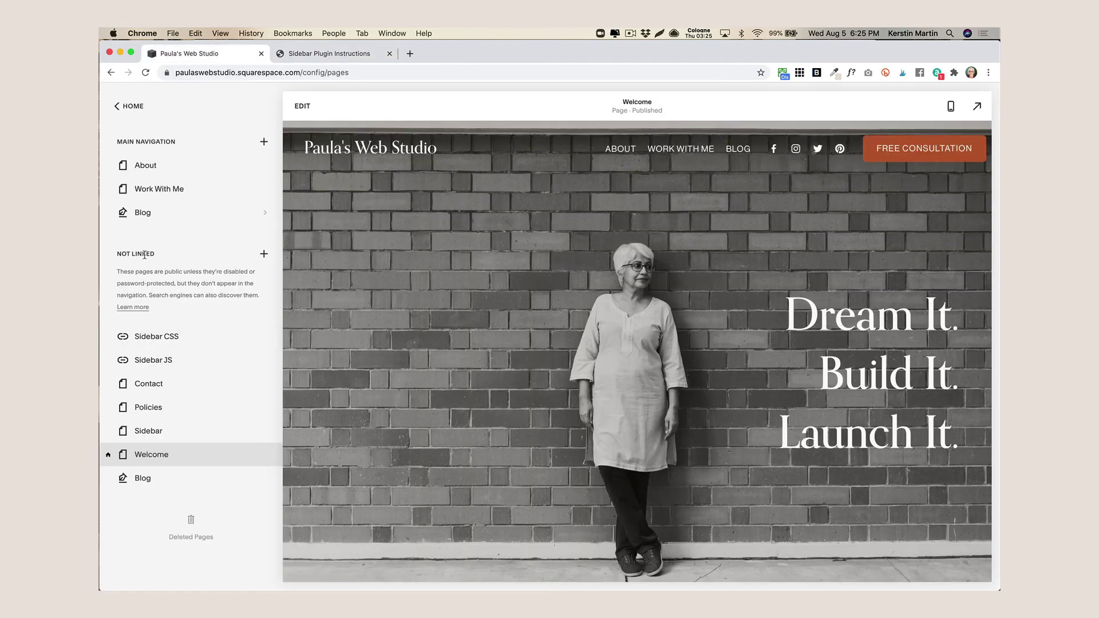
# - Add a blank page named 'Sidebar' to the Not Linked pages
pyautogui.click(264, 254)
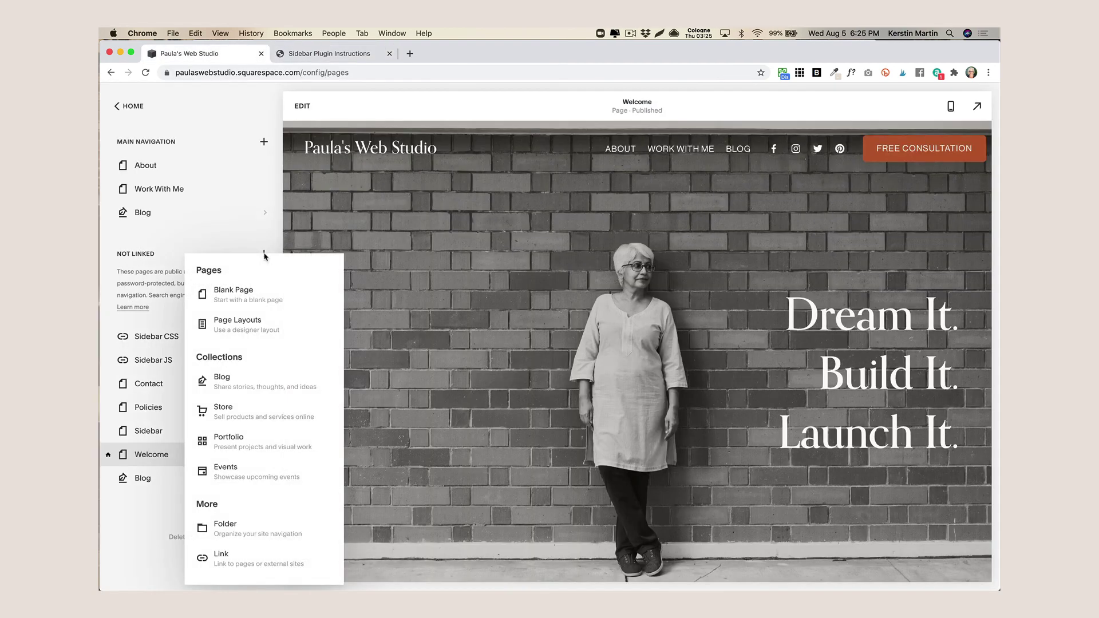
pyautogui.press('Escape')
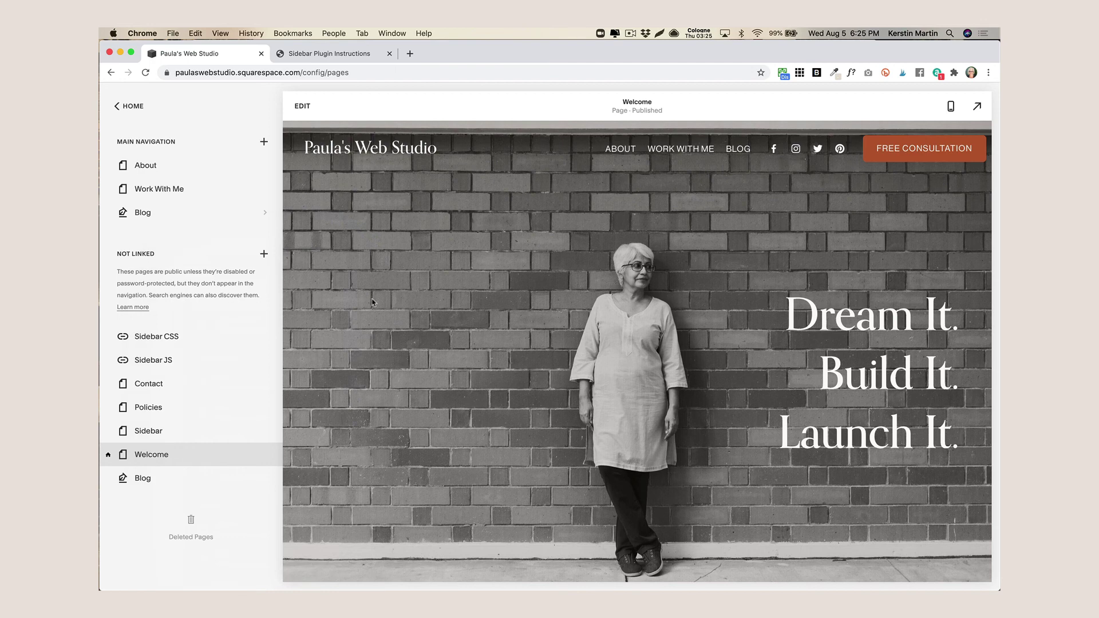
pyautogui.write('S')
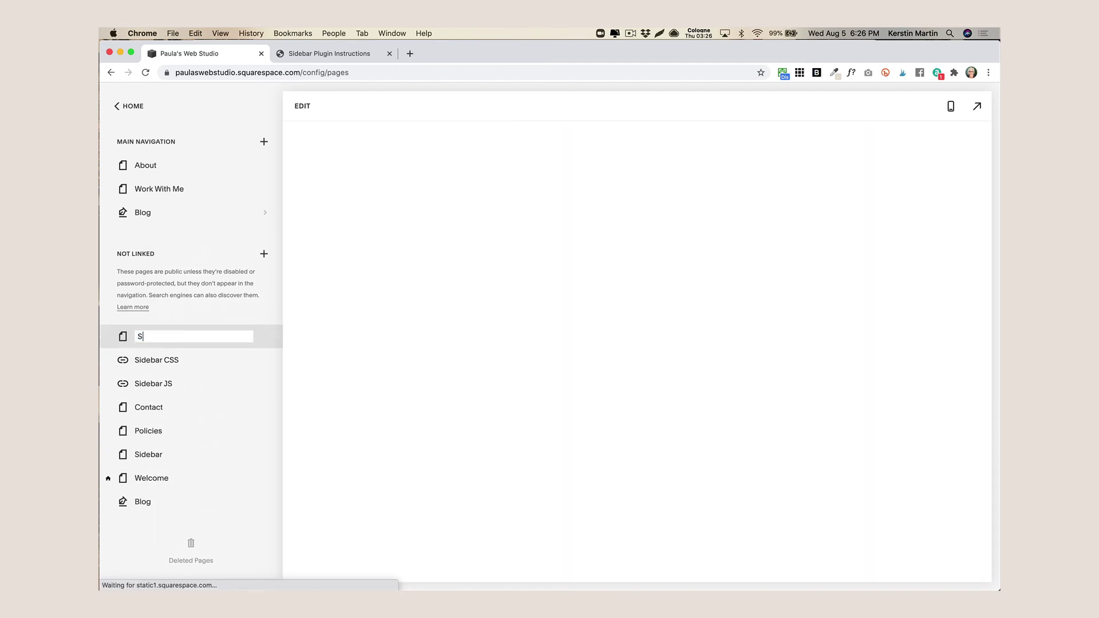
pyautogui.write('idebar')
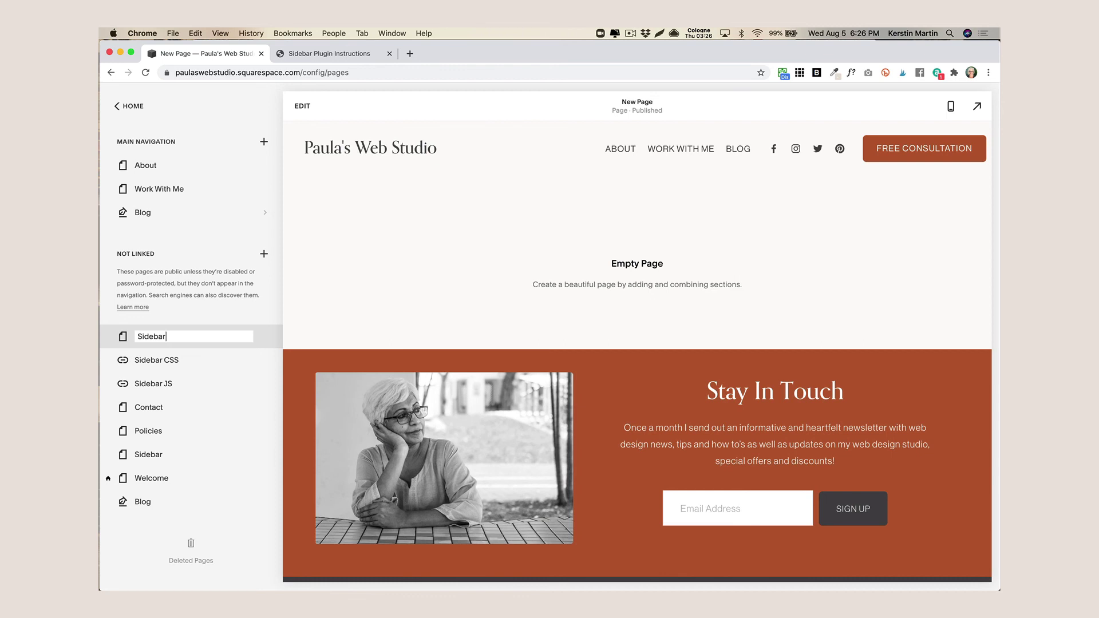
pyautogui.press('Return')
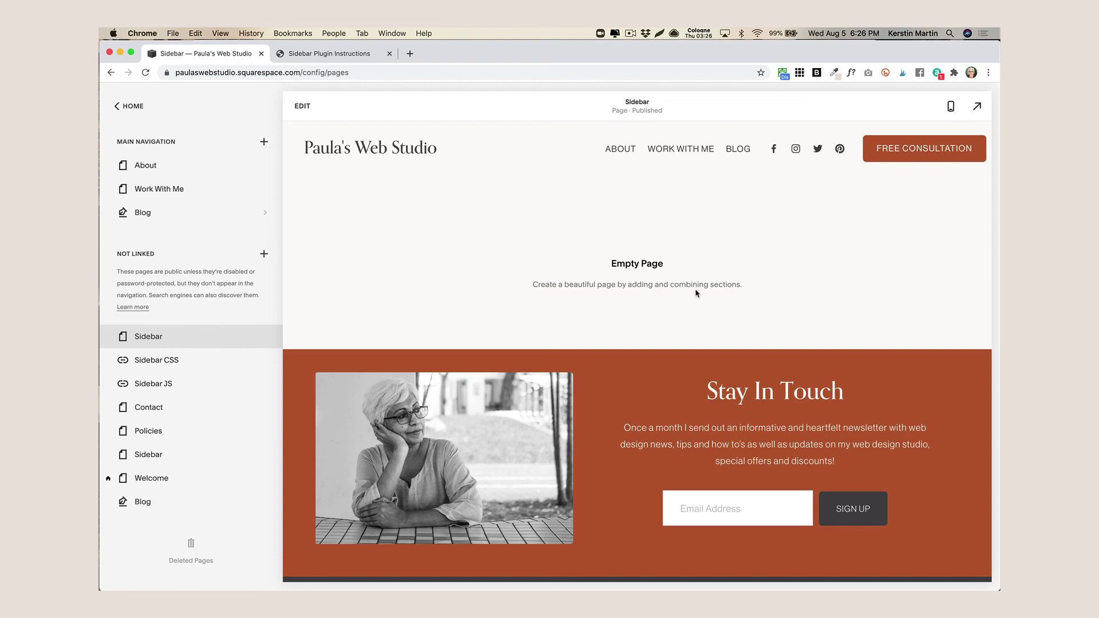
# - Delete the newly added duplicate Sidebar page
pyautogui.moveTo(150, 337)
pyautogui.click(109, 337)
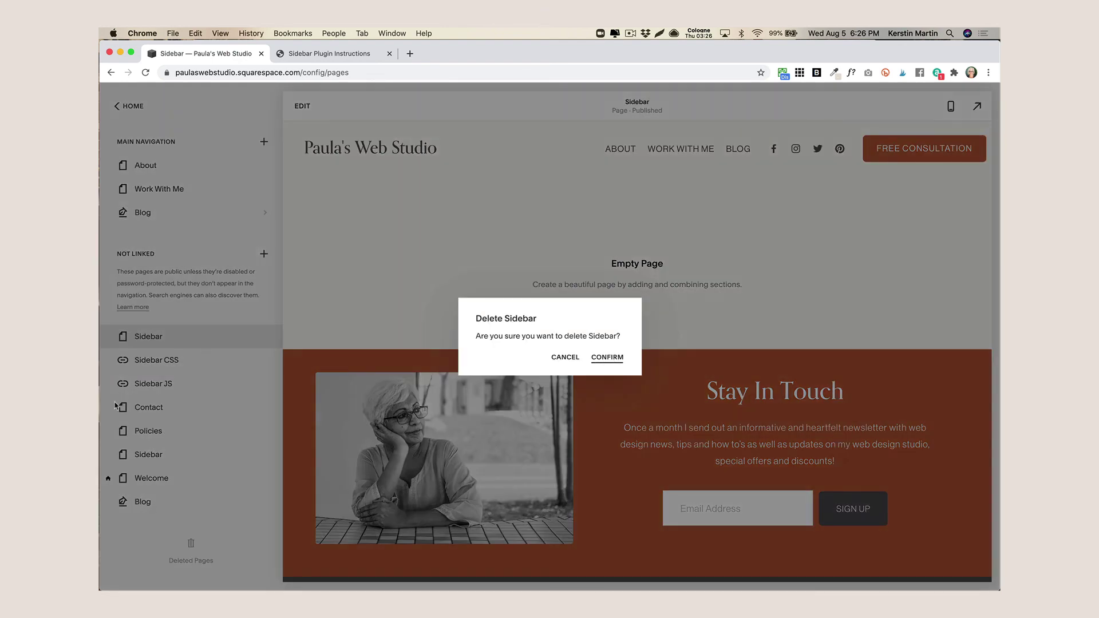
pyautogui.press('Return')
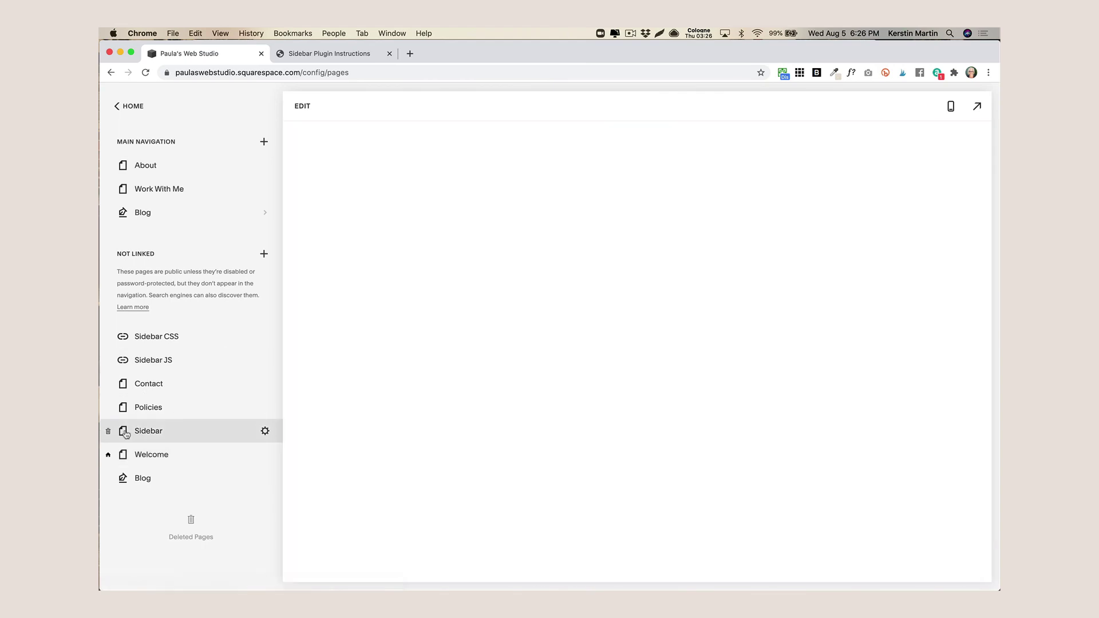
# - Open the original Sidebar page and confirm its URL slug is 'sidebar'
pyautogui.click(126, 433)
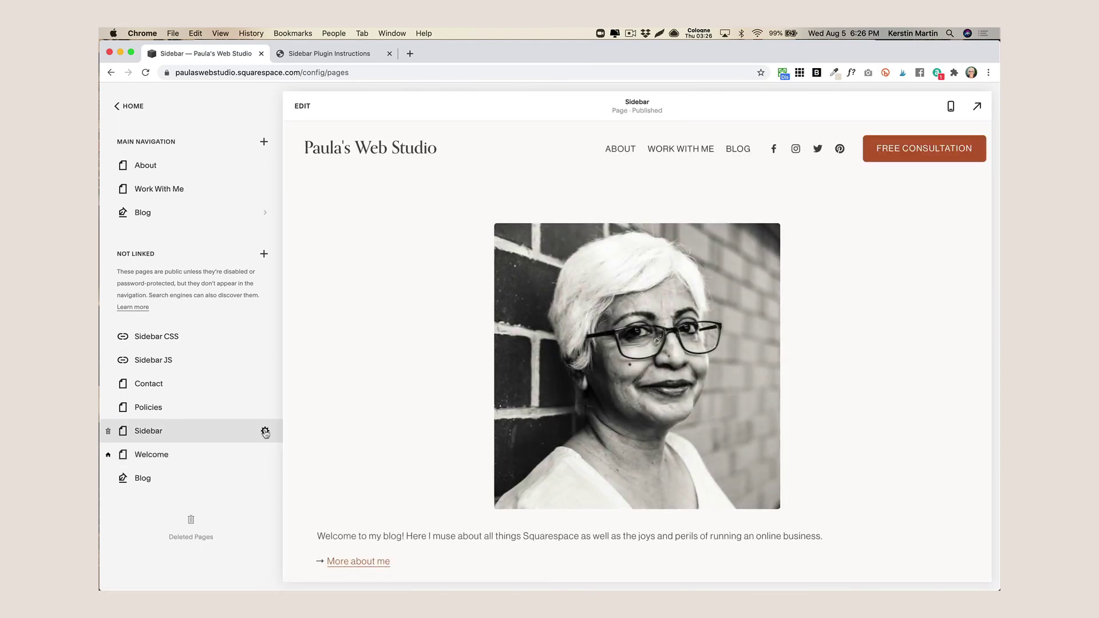
pyautogui.click(265, 431)
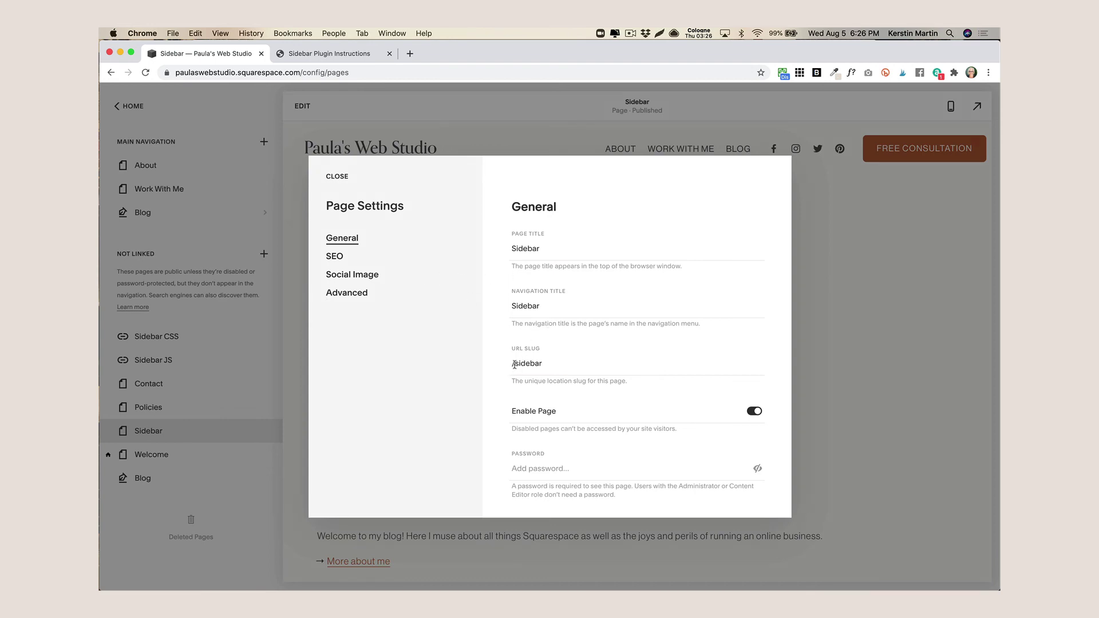
pyautogui.moveTo(514, 364); pyautogui.dragTo(550, 364)
pyautogui.click(550, 364)
pyautogui.click(337, 177)
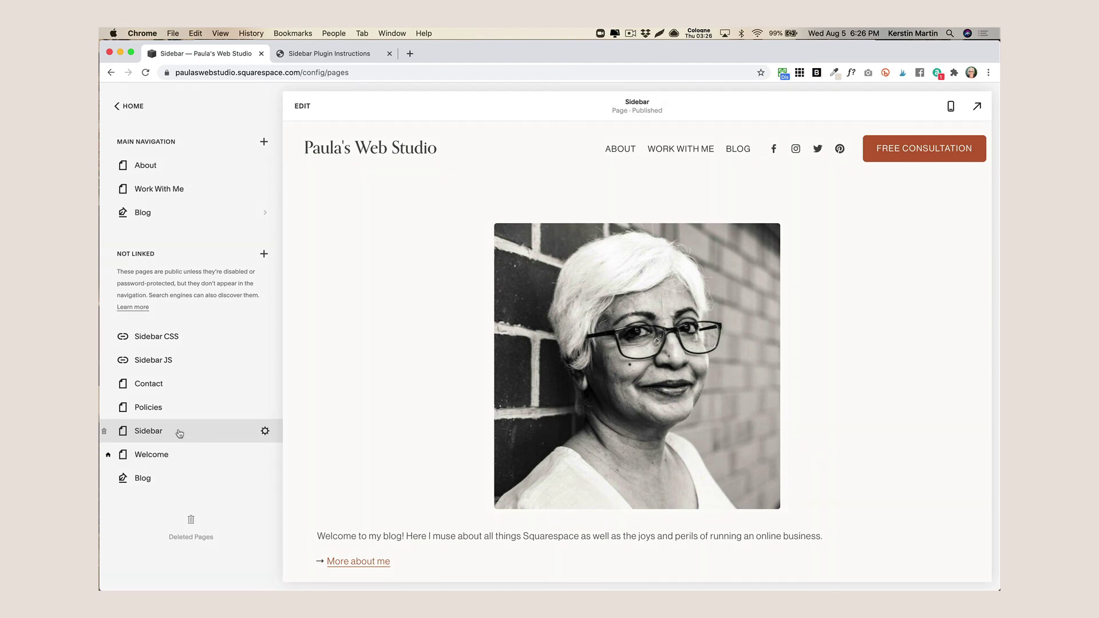
pyautogui.scroll(-2, 425, 397)
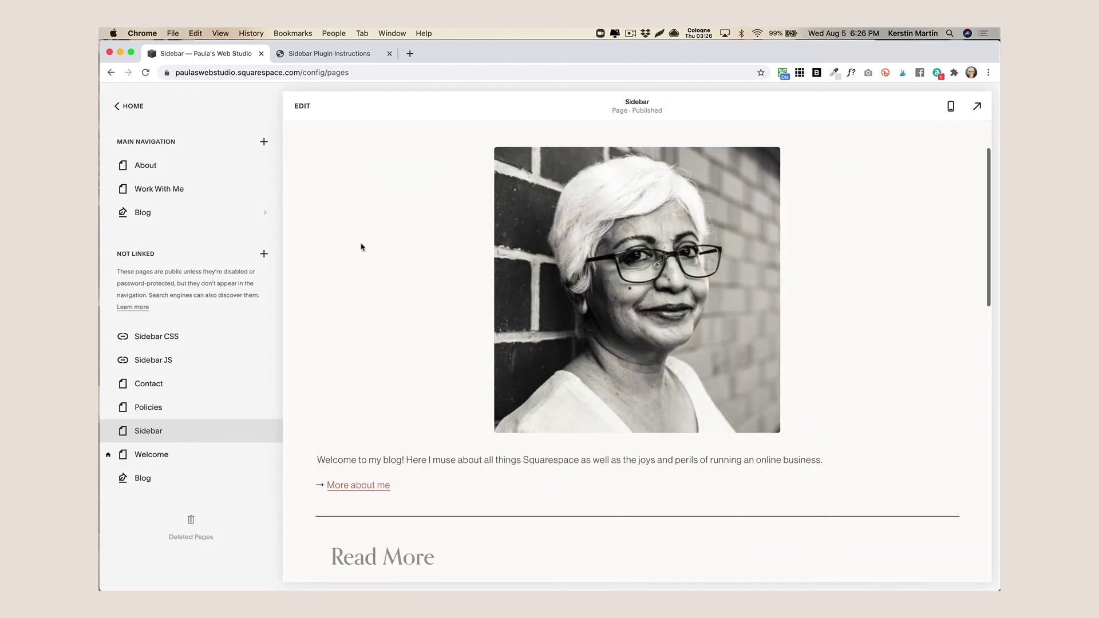
pyautogui.click(301, 106)
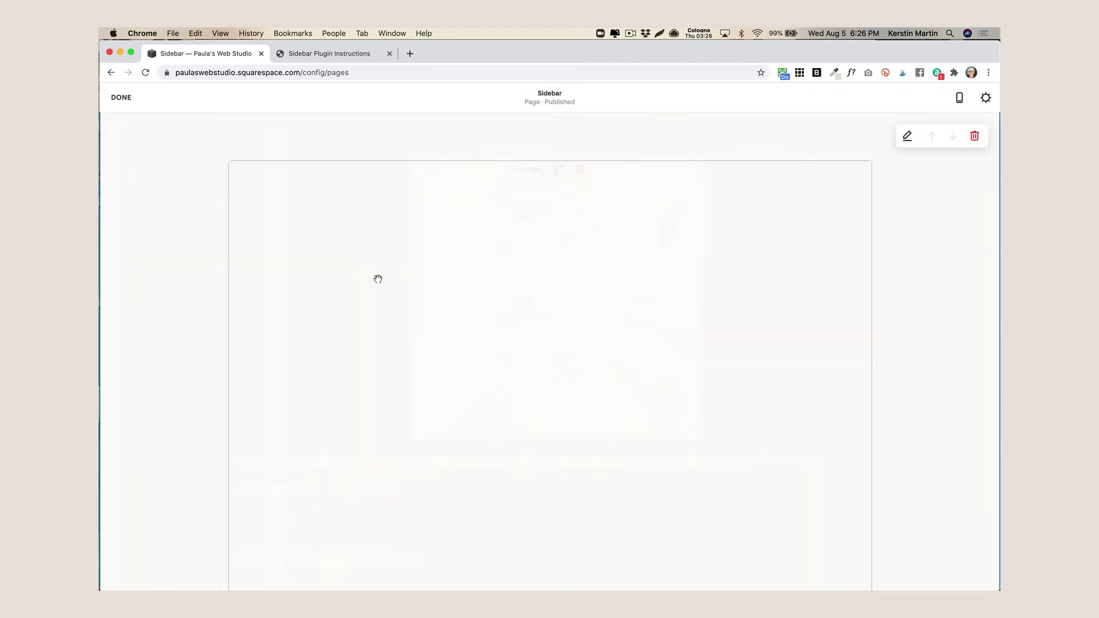
pyautogui.scroll(-10, 448, 341)
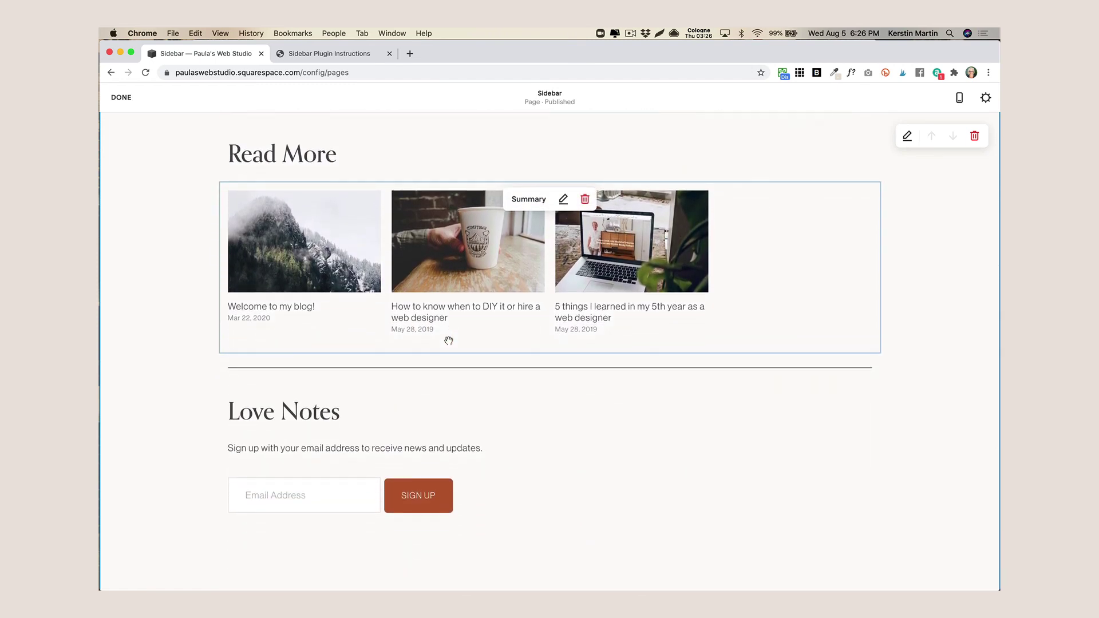
pyautogui.scroll(9, 449, 341)
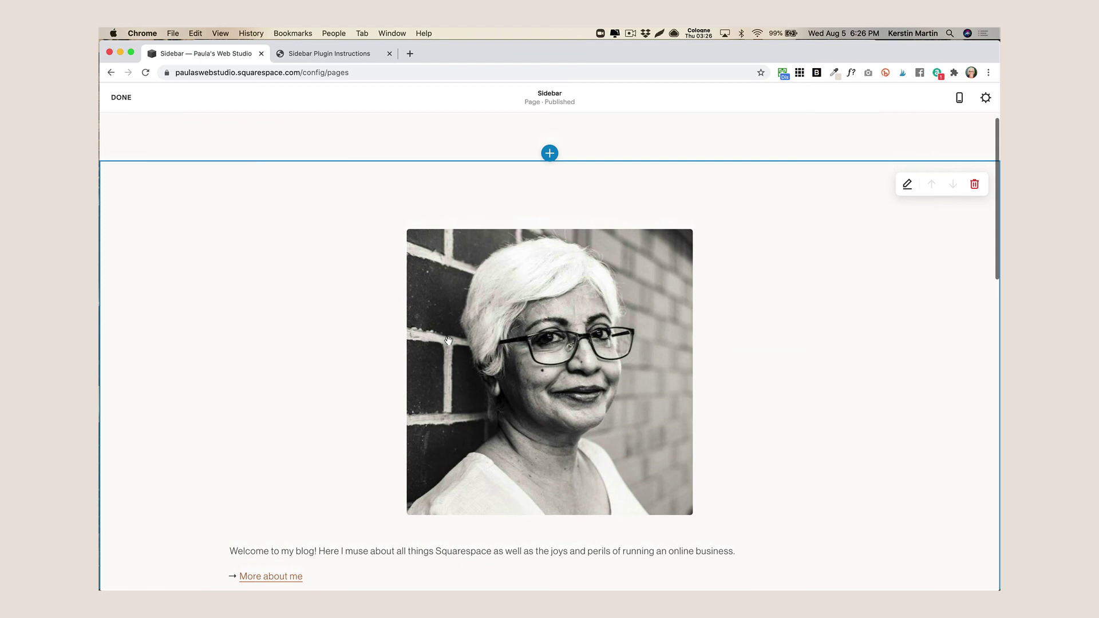
pyautogui.scroll(-3, 448, 341)
pyautogui.scroll(-2, 448, 341)
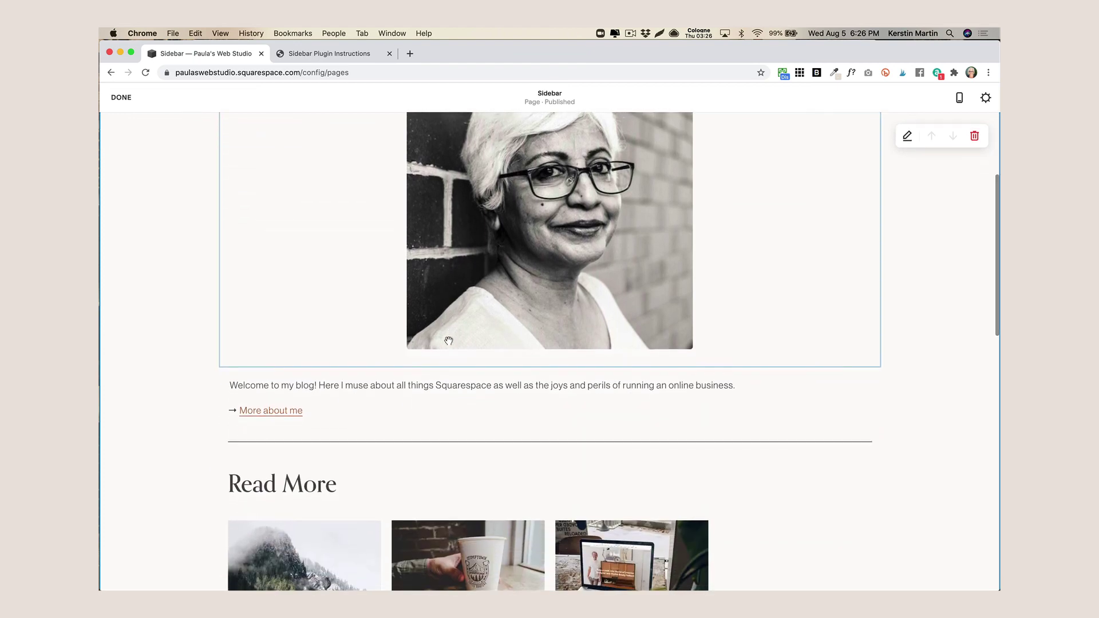
pyautogui.scroll(-3, 449, 341)
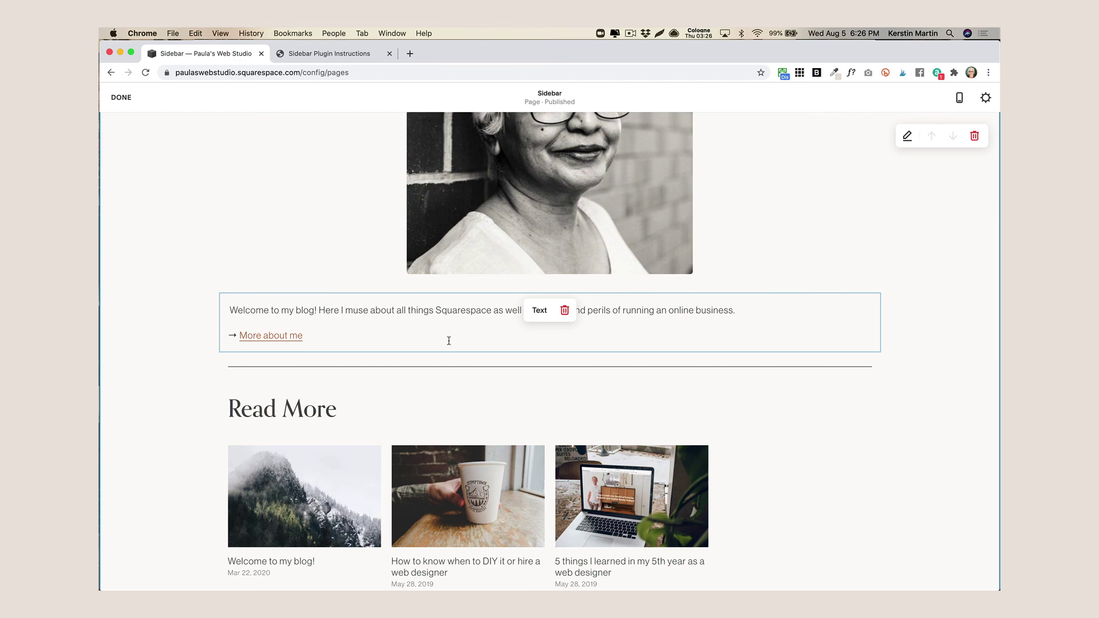
pyautogui.scroll(-1, 449, 341)
pyautogui.scroll(2, 449, 341)
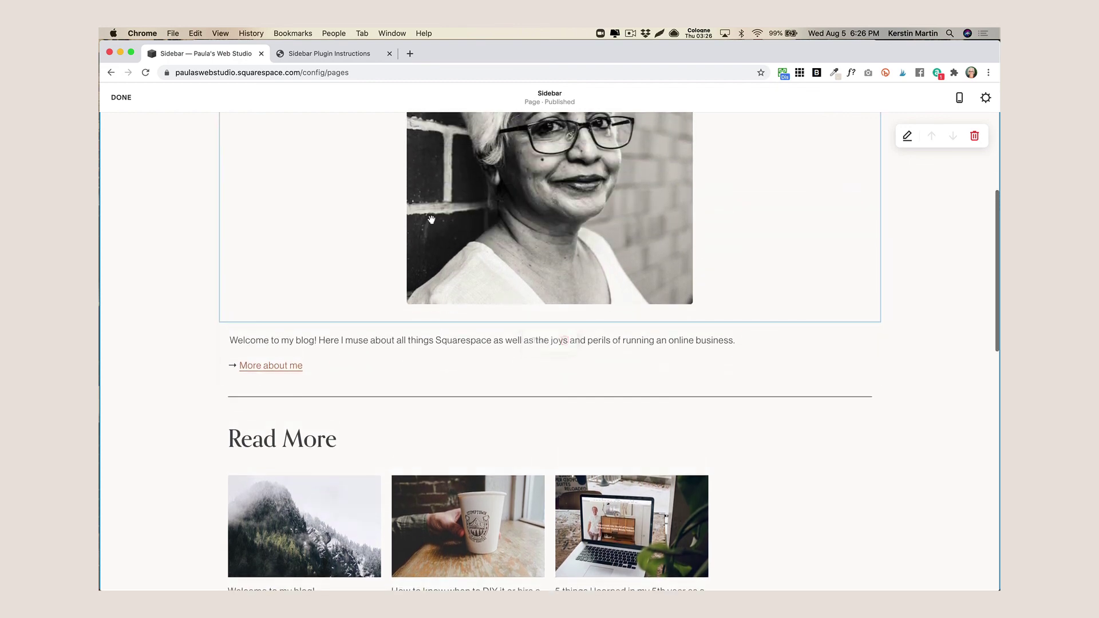
pyautogui.scroll(-2, 480, 524)
pyautogui.scroll(-6, 480, 523)
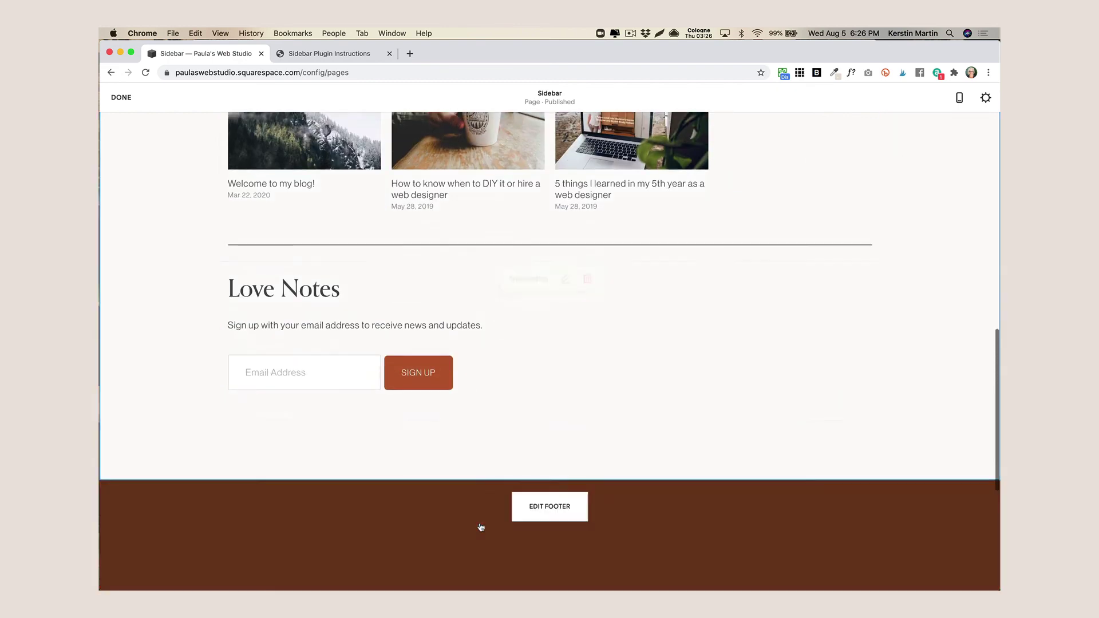
pyautogui.scroll(8, 184, 172)
pyautogui.click(121, 98)
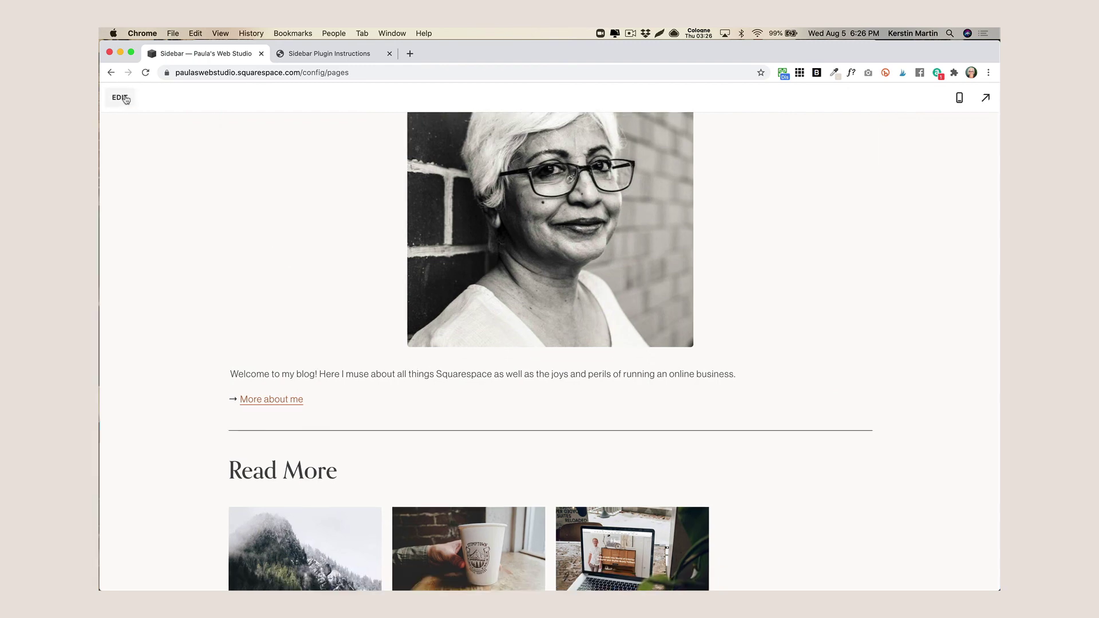
# - Turn on Hide Page from Search Results in the Sidebar page's SEO settings and save
pyautogui.moveTo(264, 431)
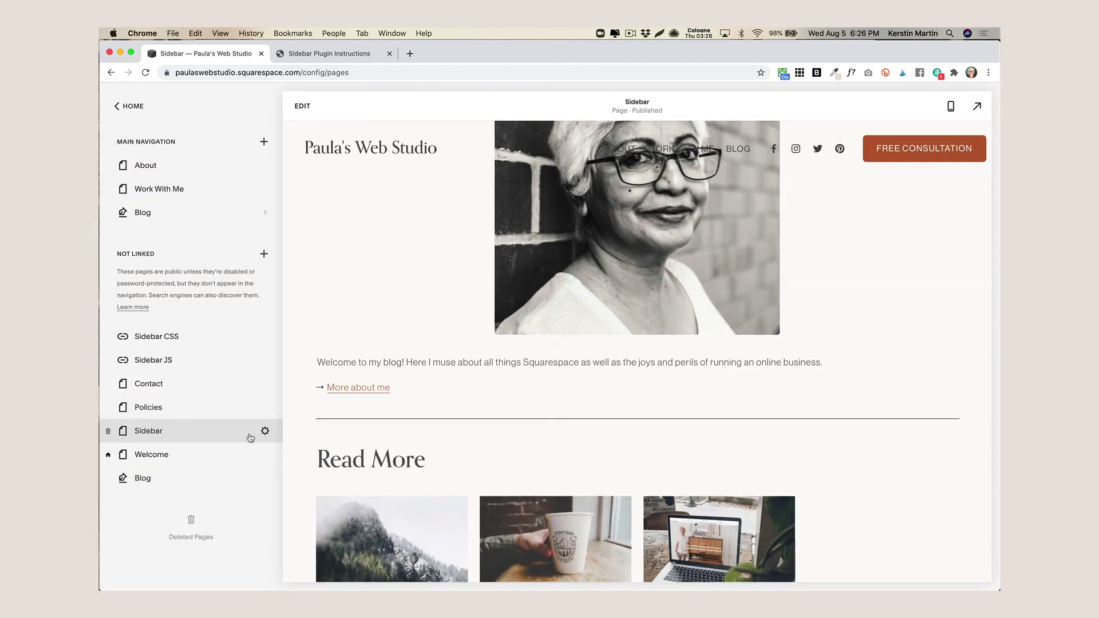
pyautogui.click(265, 431)
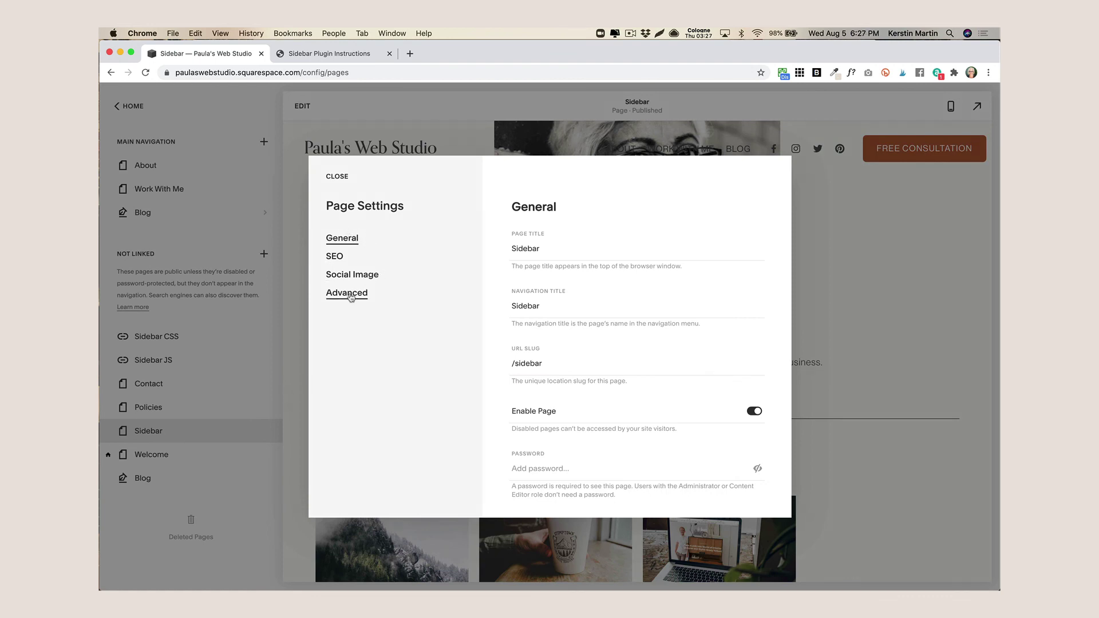
pyautogui.click(336, 257)
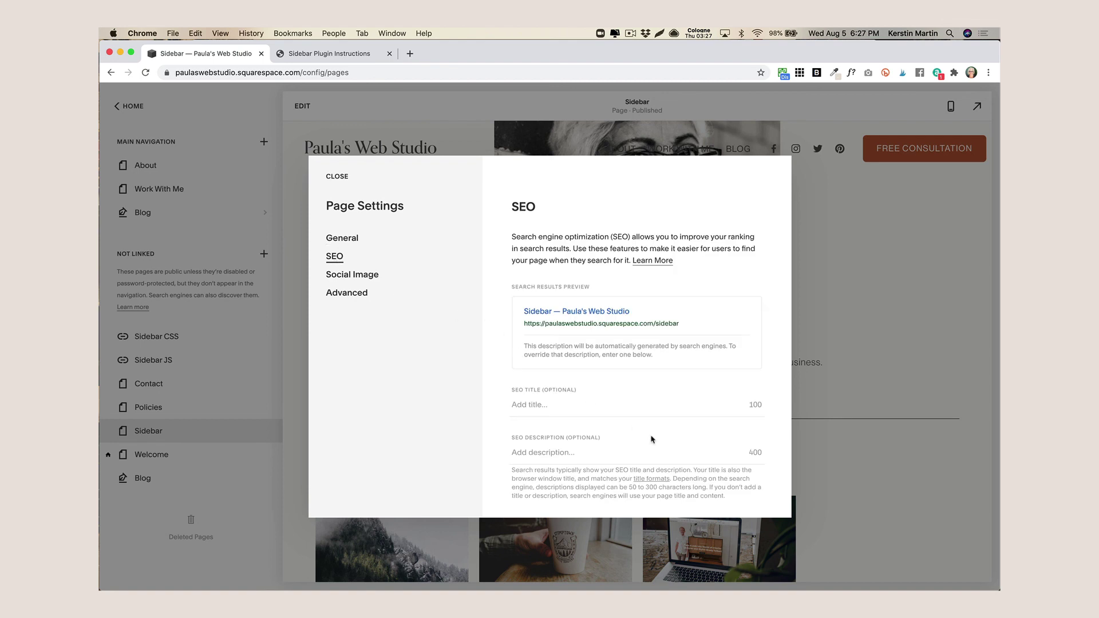
pyautogui.scroll(-2, 684, 421)
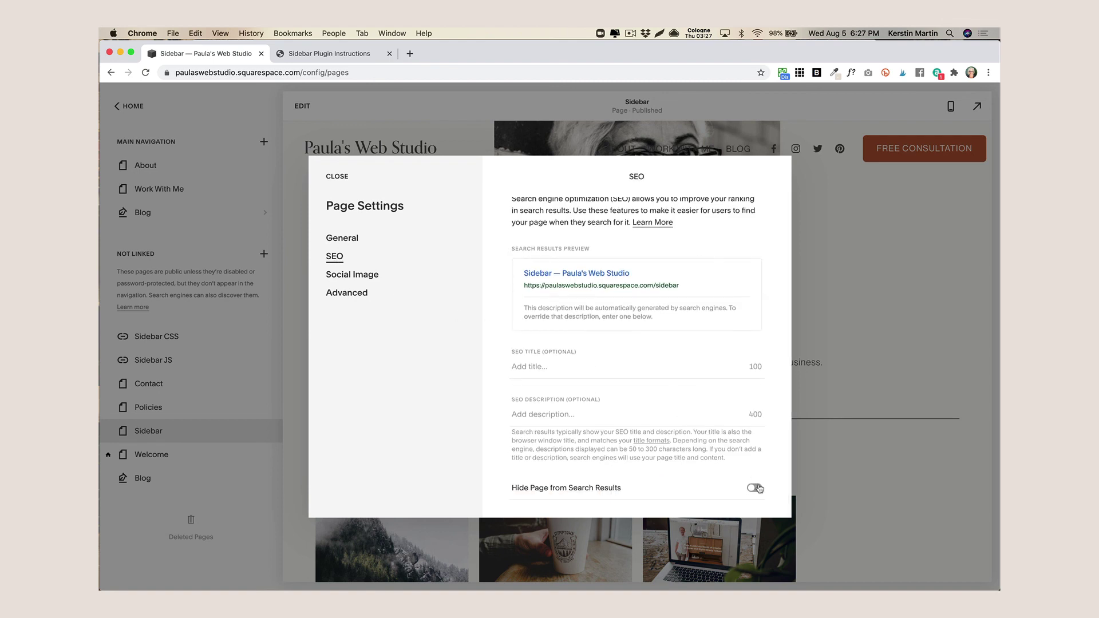
pyautogui.click(754, 488)
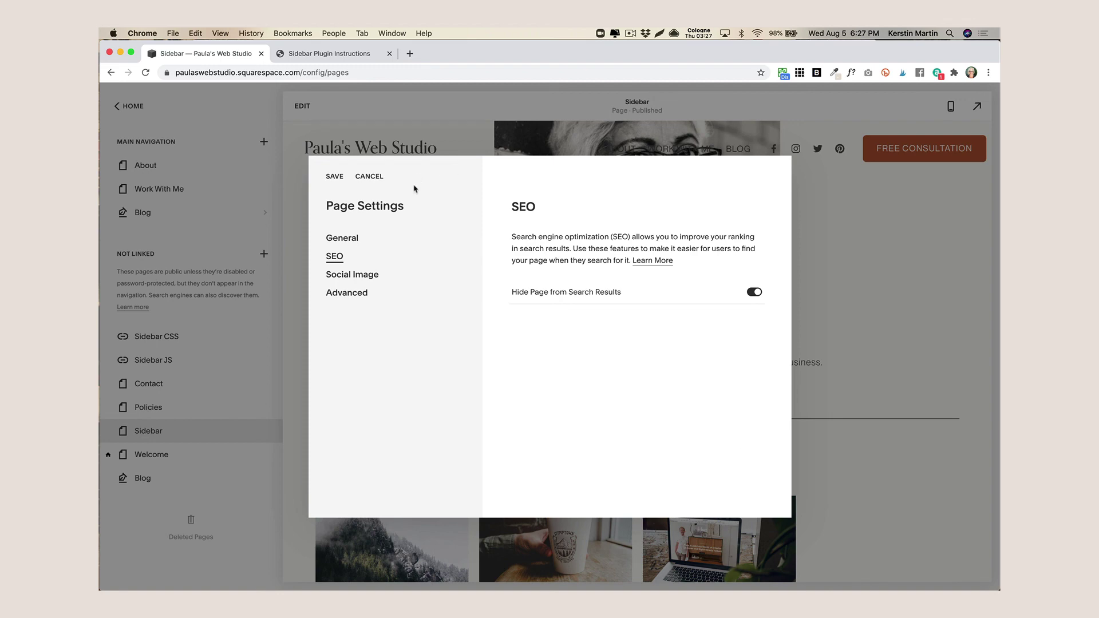
pyautogui.click(333, 177)
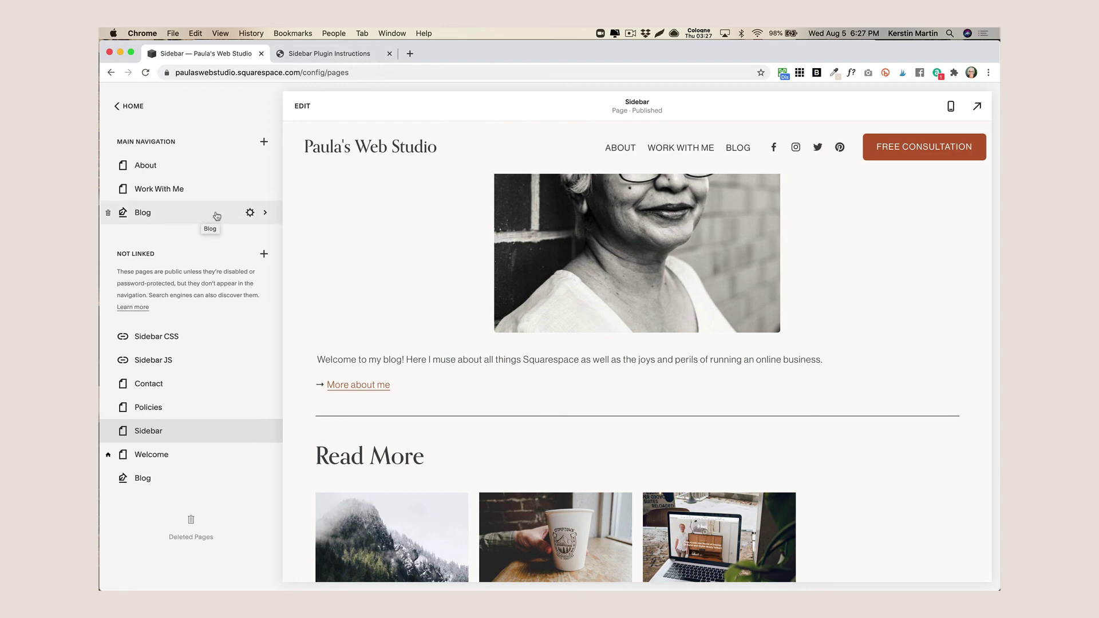
# - Enter 'sidebar' as the Sidebar Page URL in the plugin instructions generator
pyautogui.click(336, 54)
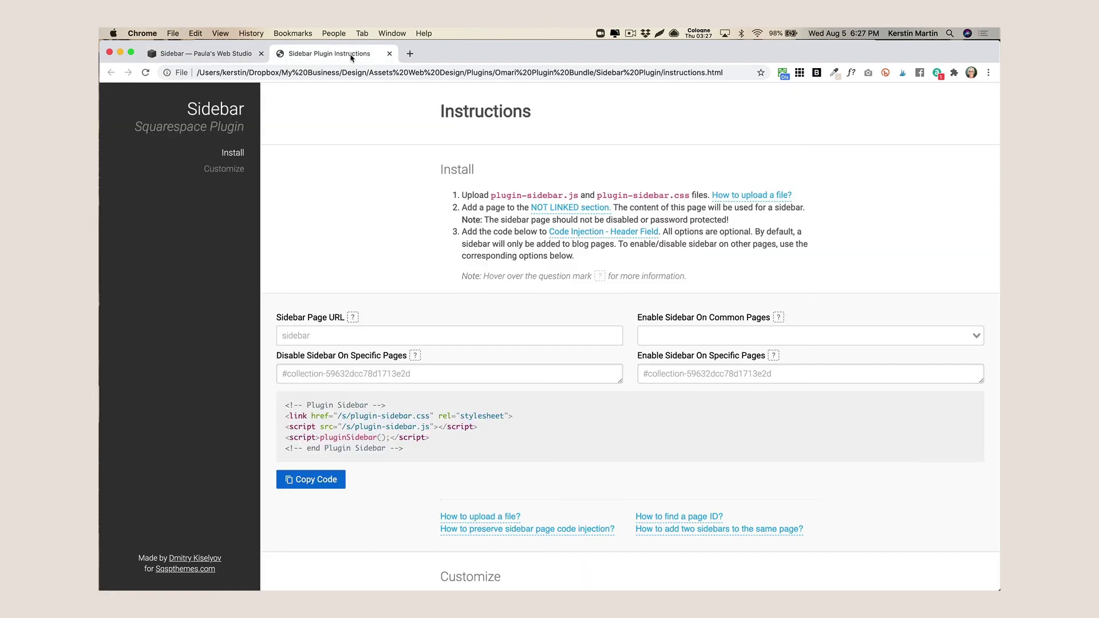
pyautogui.click(315, 337)
pyautogui.write('sidebar')
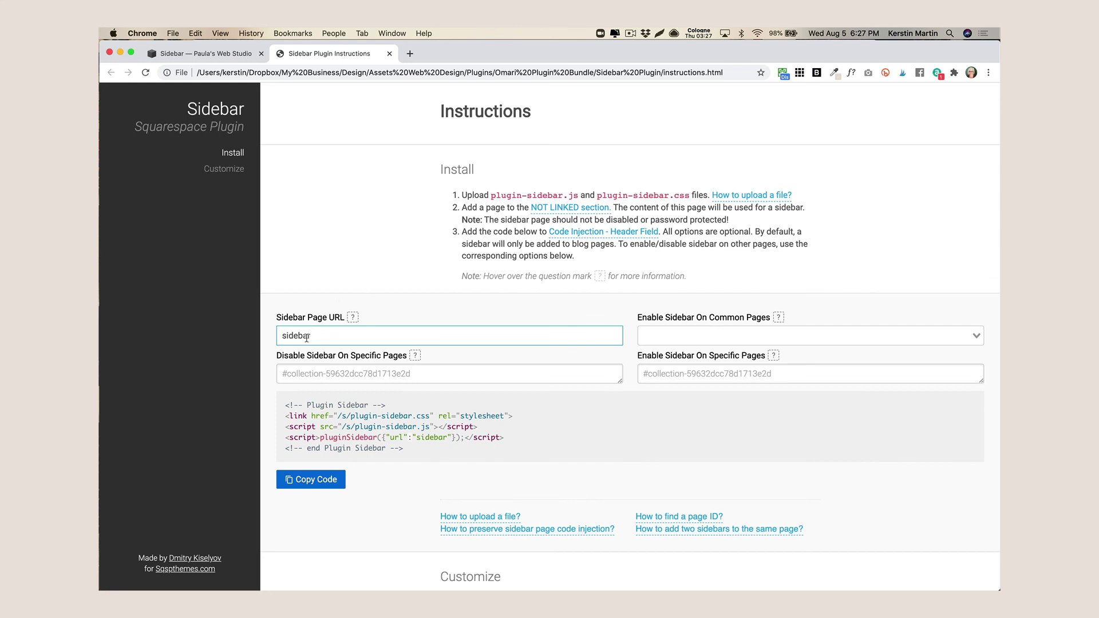
pyautogui.doubleClick(312, 335)
pyautogui.click(313, 336)
# - Enable the sidebar on Blog Item pages and copy the generated plugin code
pyautogui.click(702, 334)
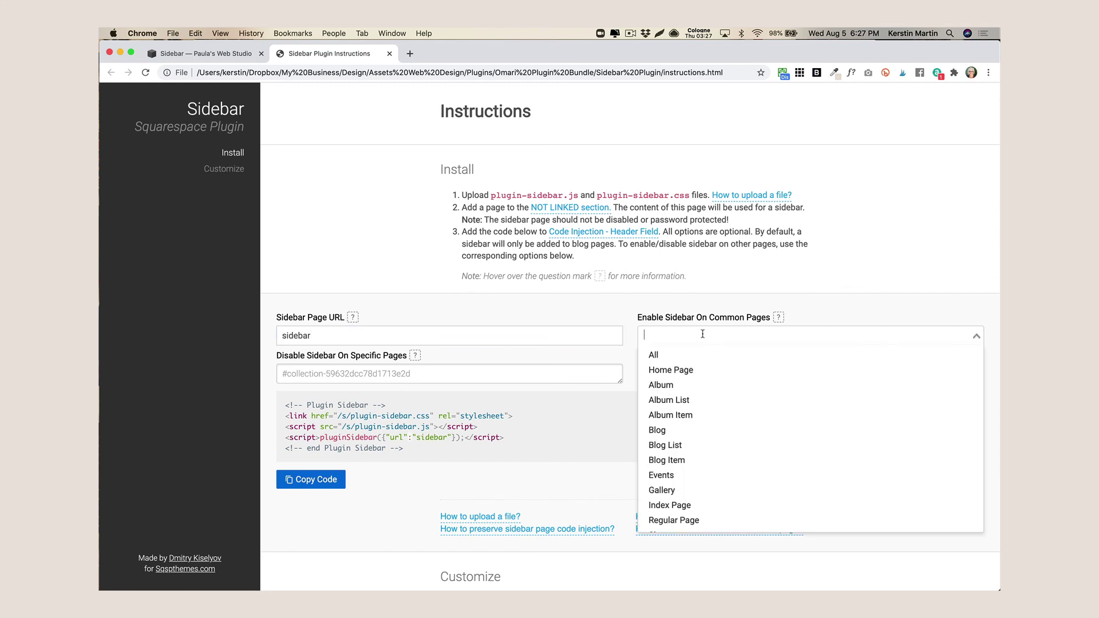
pyautogui.click(686, 458)
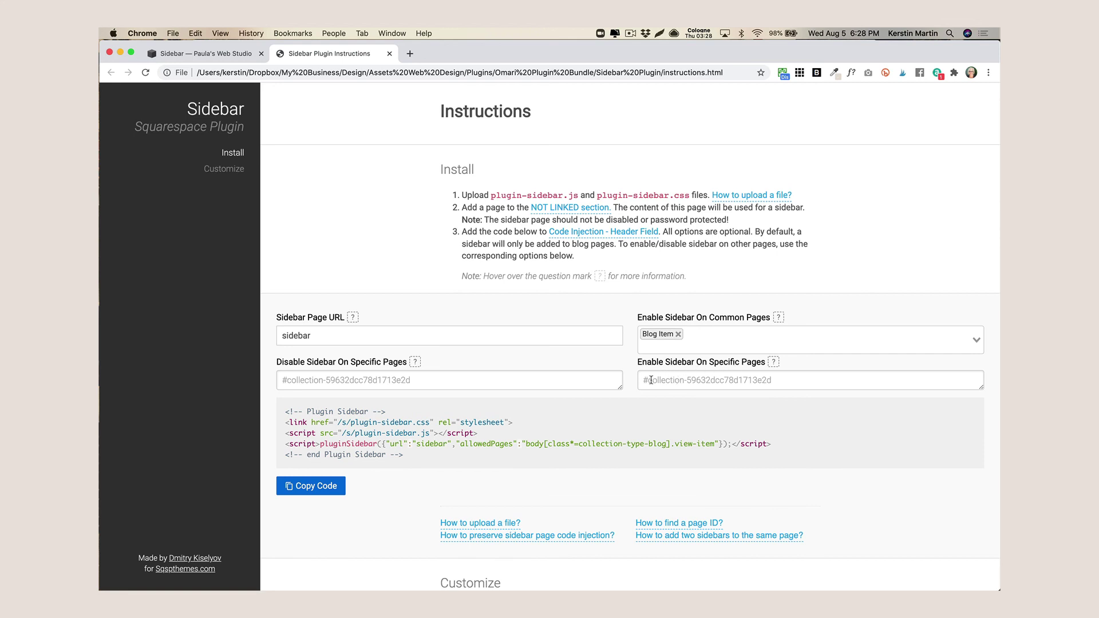
pyautogui.click(657, 381)
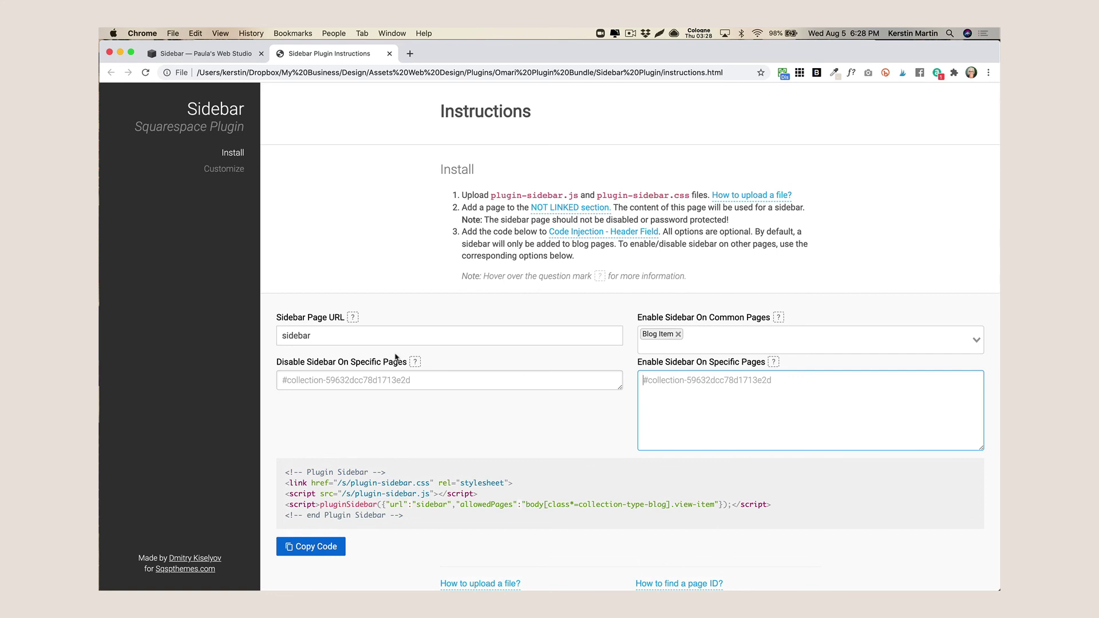
pyautogui.click(279, 337)
pyautogui.moveTo(279, 335); pyautogui.dragTo(310, 335)
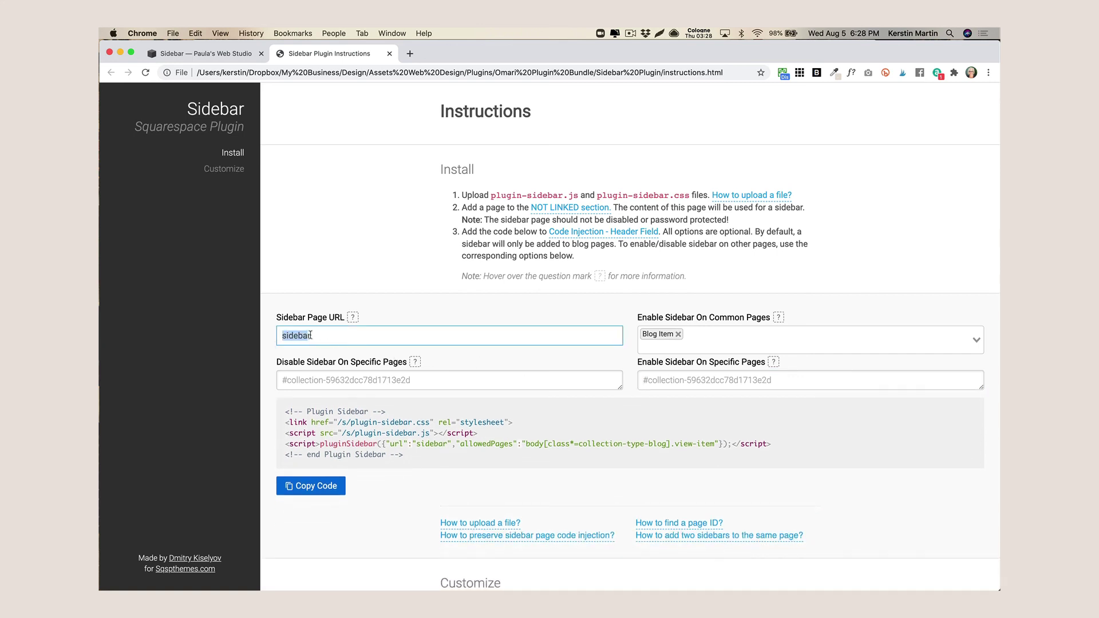
pyautogui.click(312, 335)
pyautogui.click(315, 486)
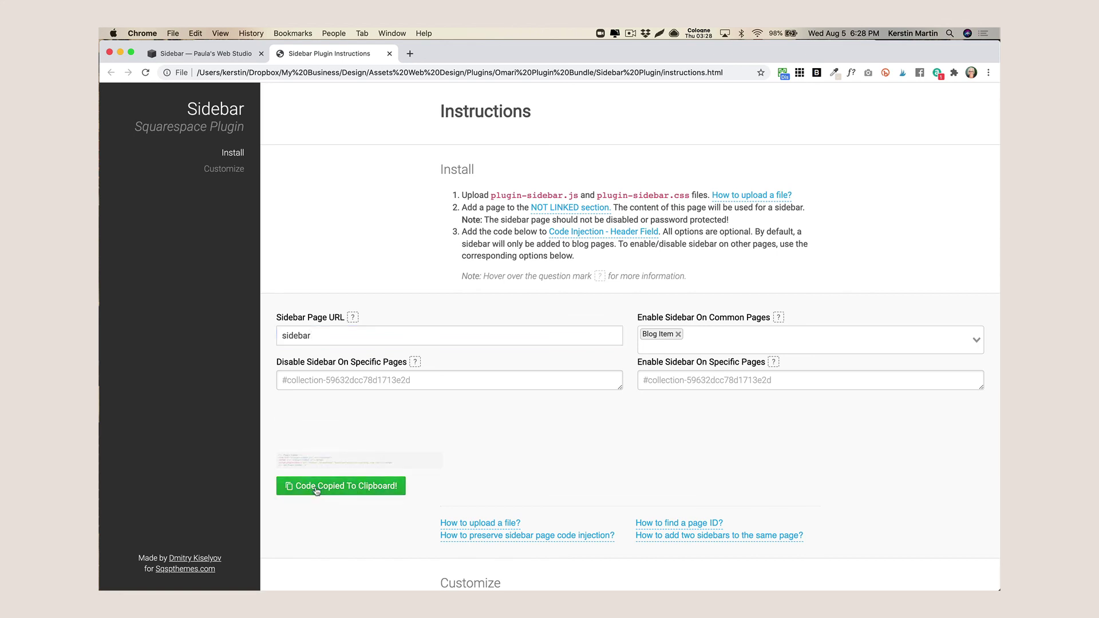
# - Paste the copied plugin code into the Blog page's Page Header Code Injection and save
pyautogui.click(240, 55)
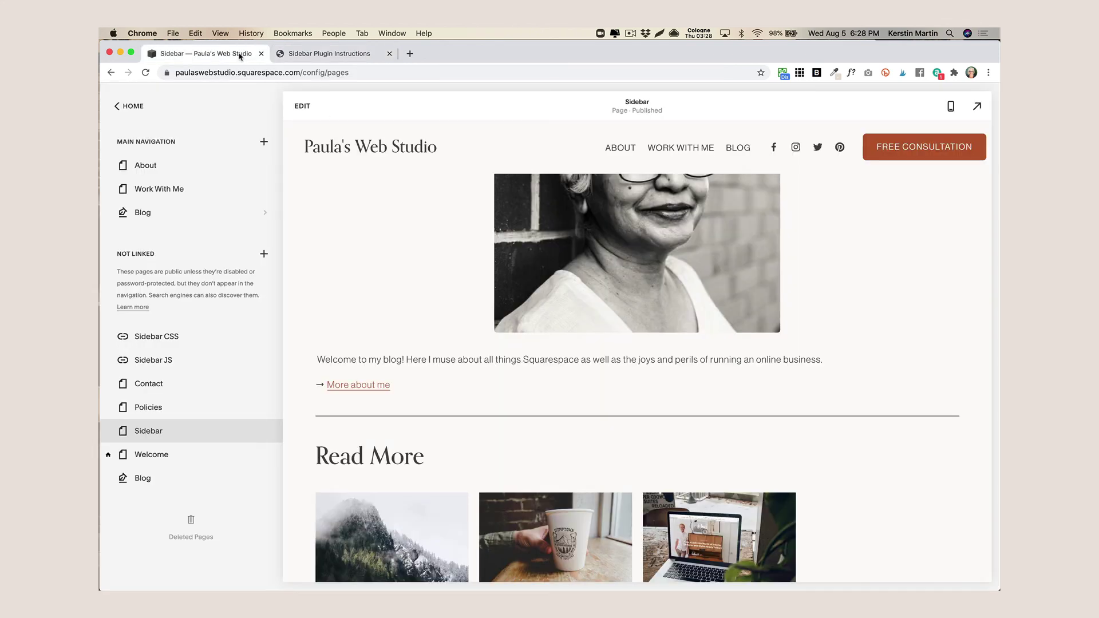
pyautogui.moveTo(147, 216)
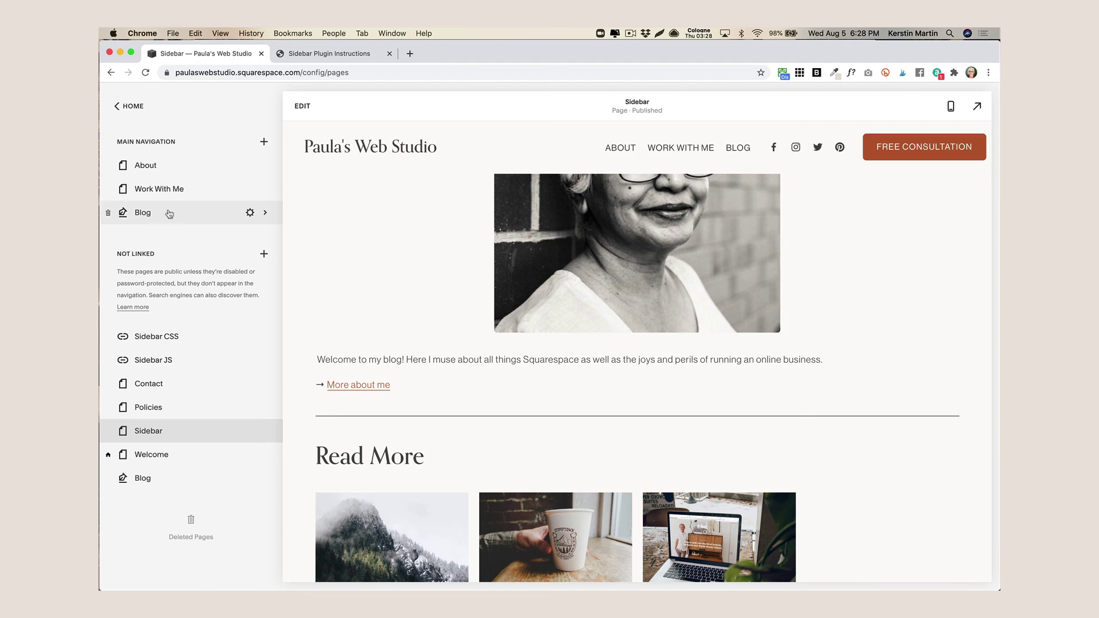
pyautogui.click(250, 213)
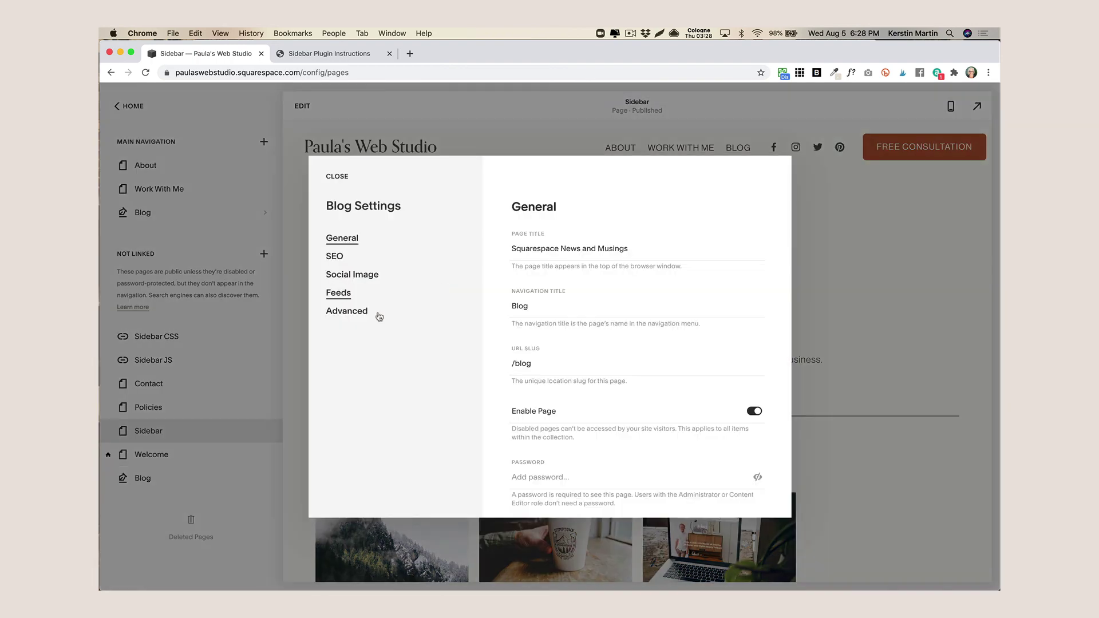
pyautogui.click(335, 314)
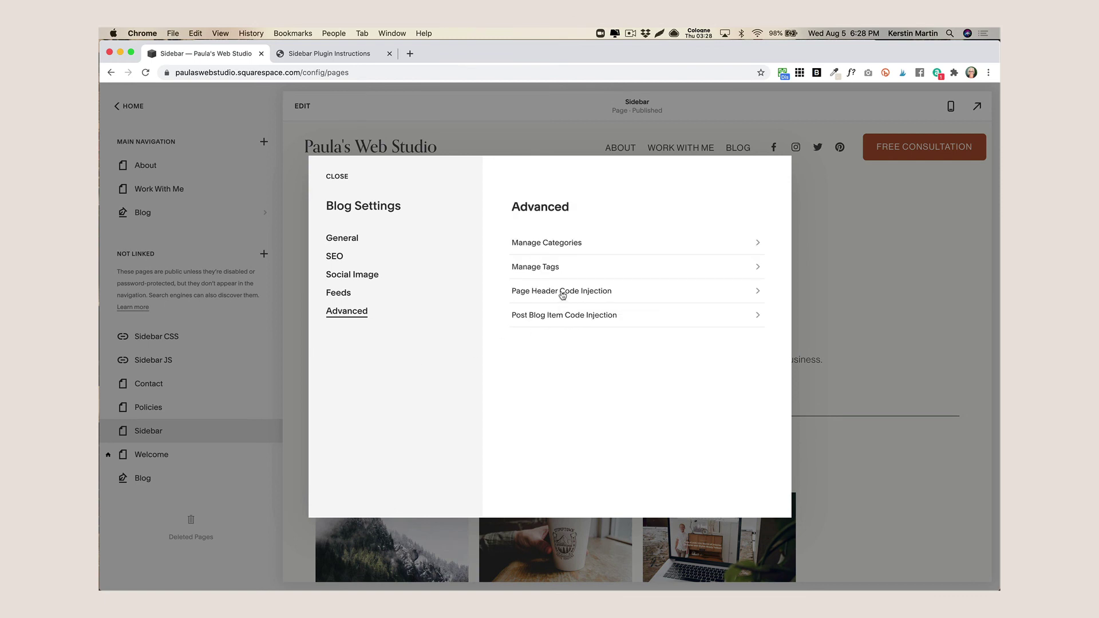
pyautogui.click(562, 292)
pyautogui.click(553, 324)
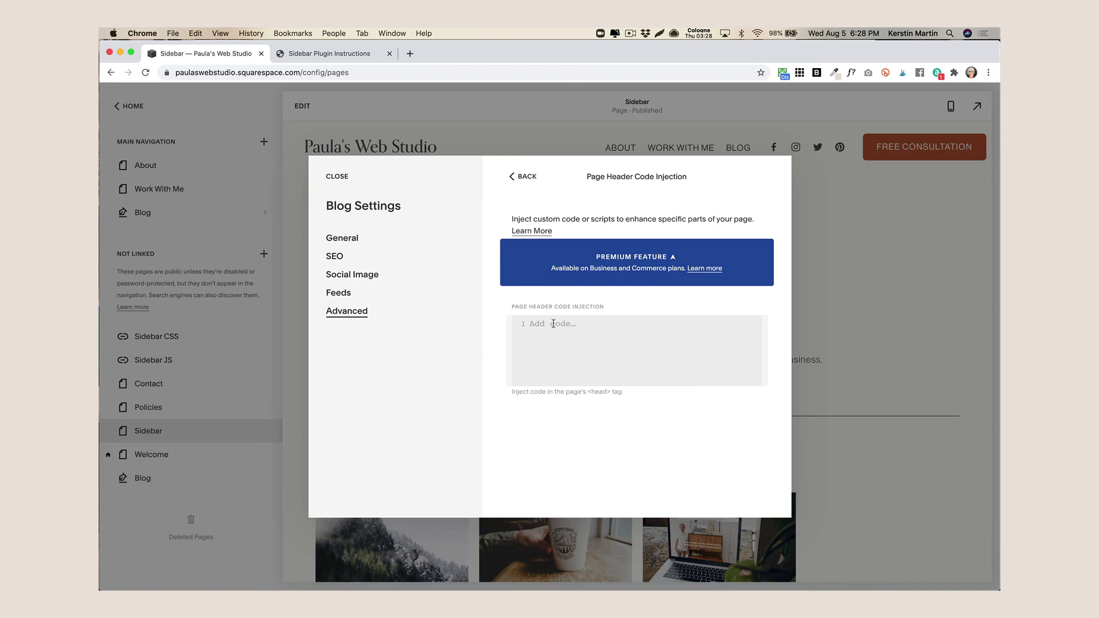
pyautogui.press('cmd+v')
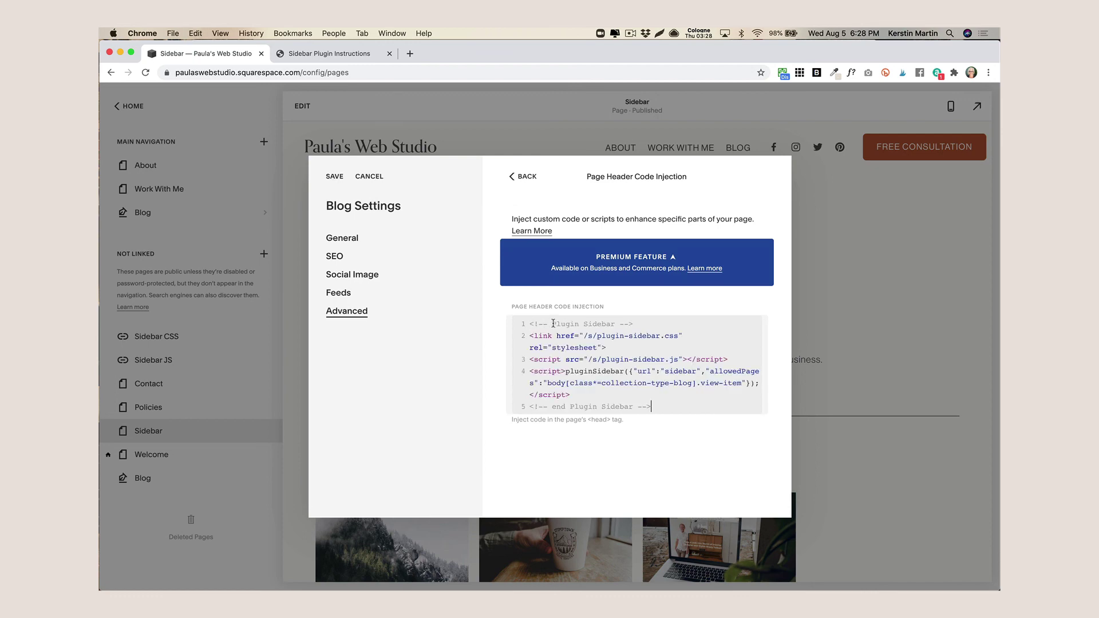
pyautogui.click(335, 176)
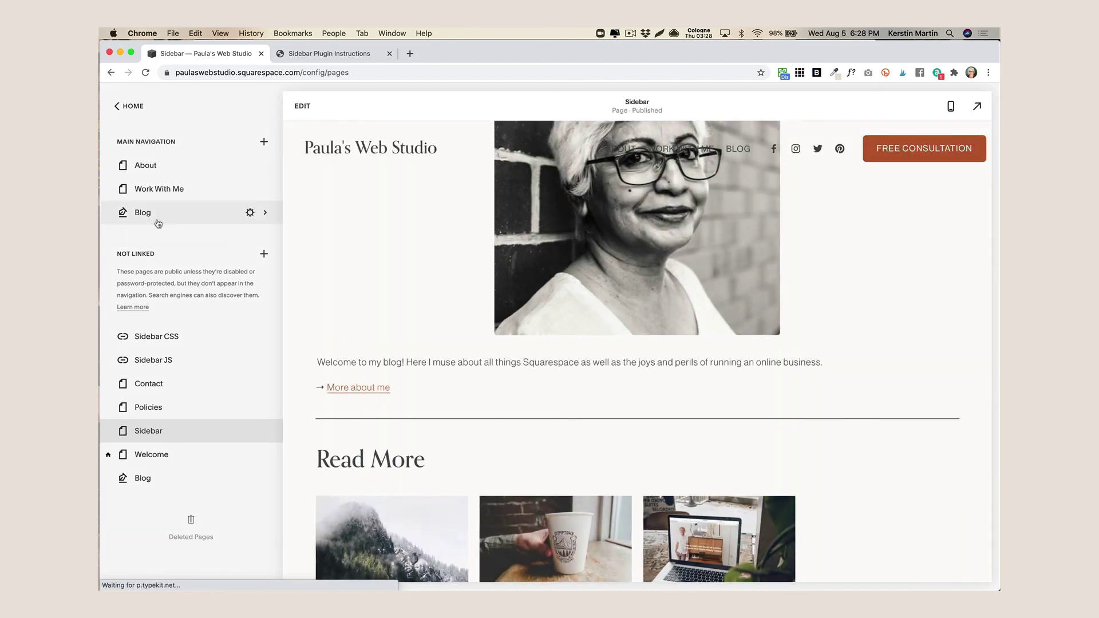
# - Open the 'Welcome to my blog!' post full-width and scroll to check its sidebar photo, welcome text and Read More list
pyautogui.click(144, 216)
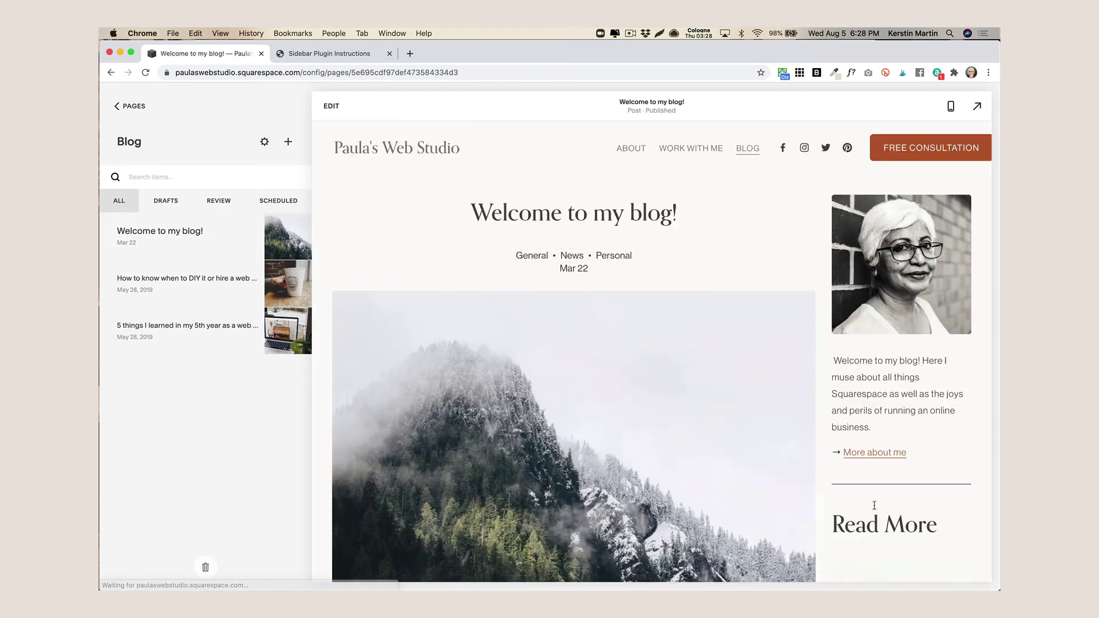
pyautogui.click(977, 106)
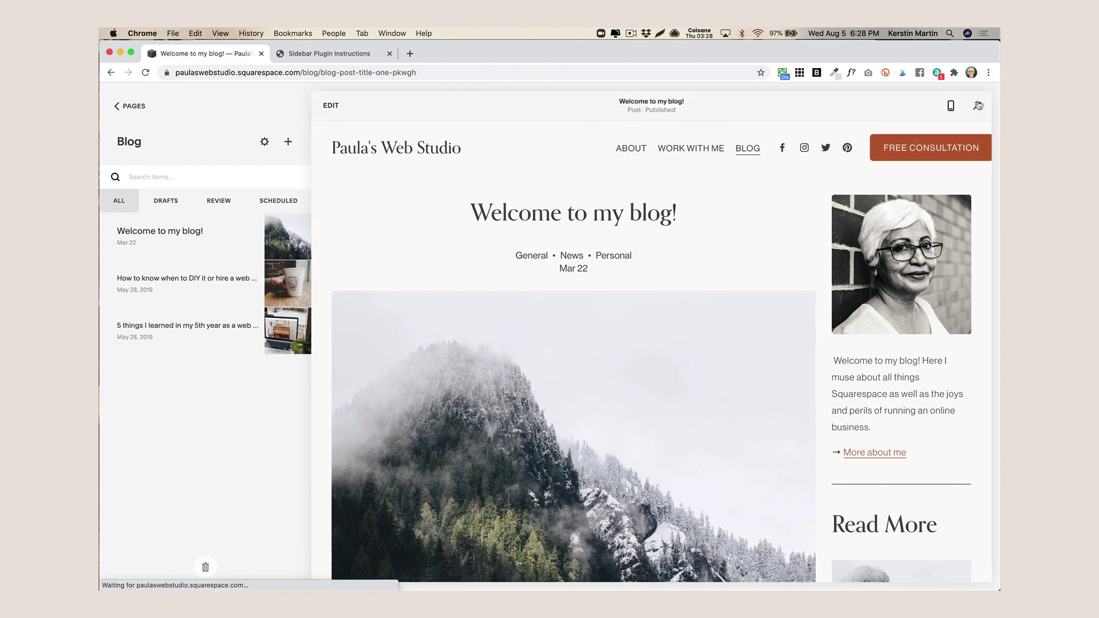
pyautogui.scroll(-6, 906, 427)
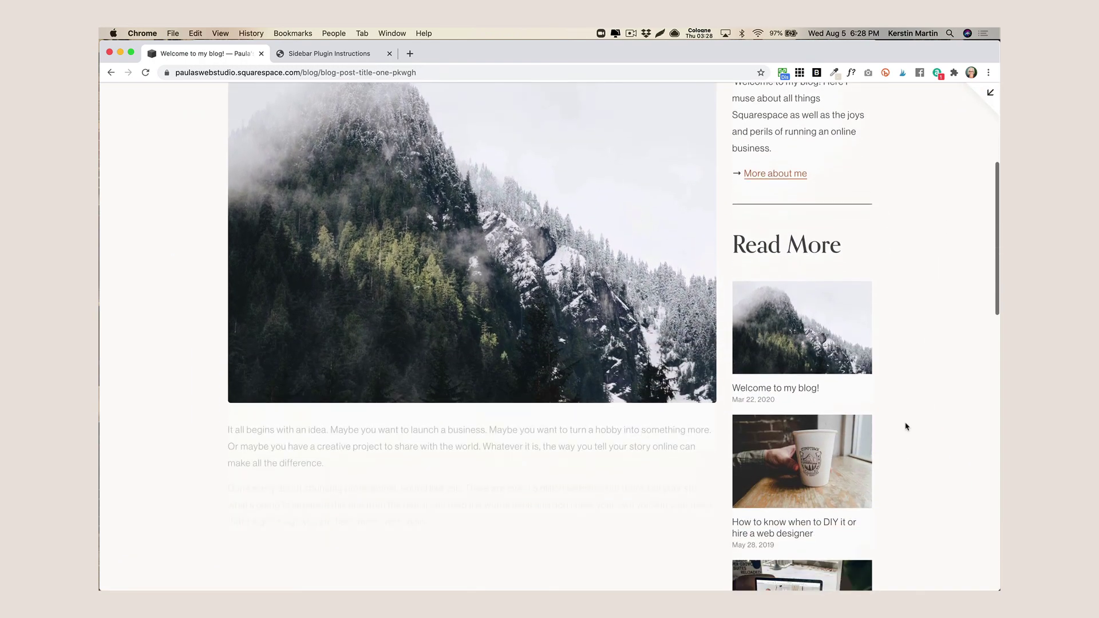
pyautogui.scroll(5, 906, 426)
pyautogui.scroll(3, 906, 426)
pyautogui.scroll(-5, 906, 427)
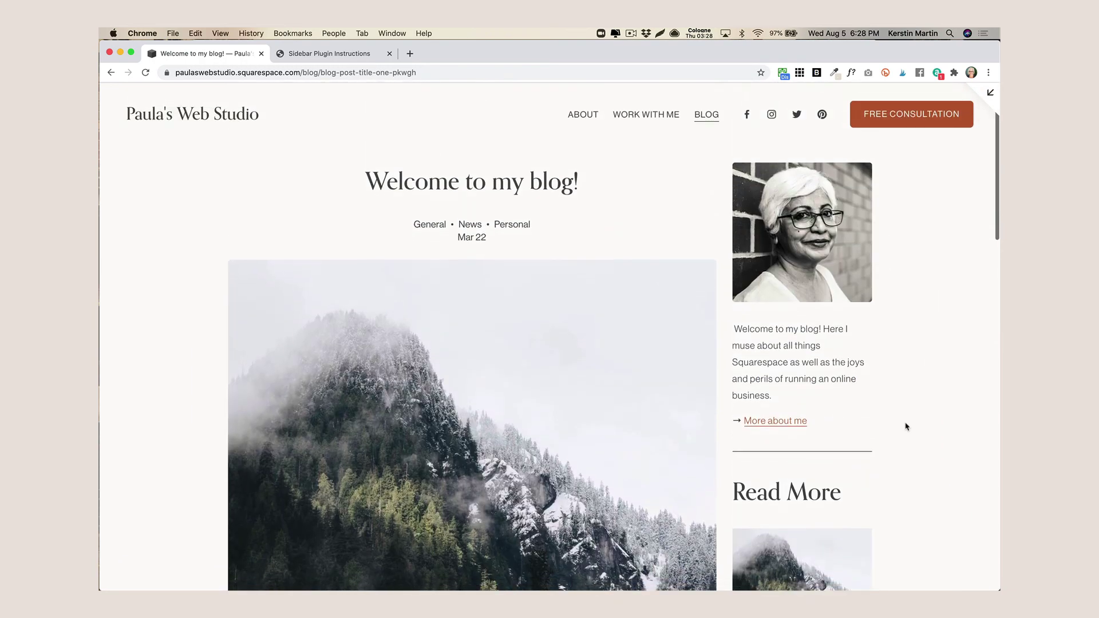
pyautogui.scroll(3, 906, 426)
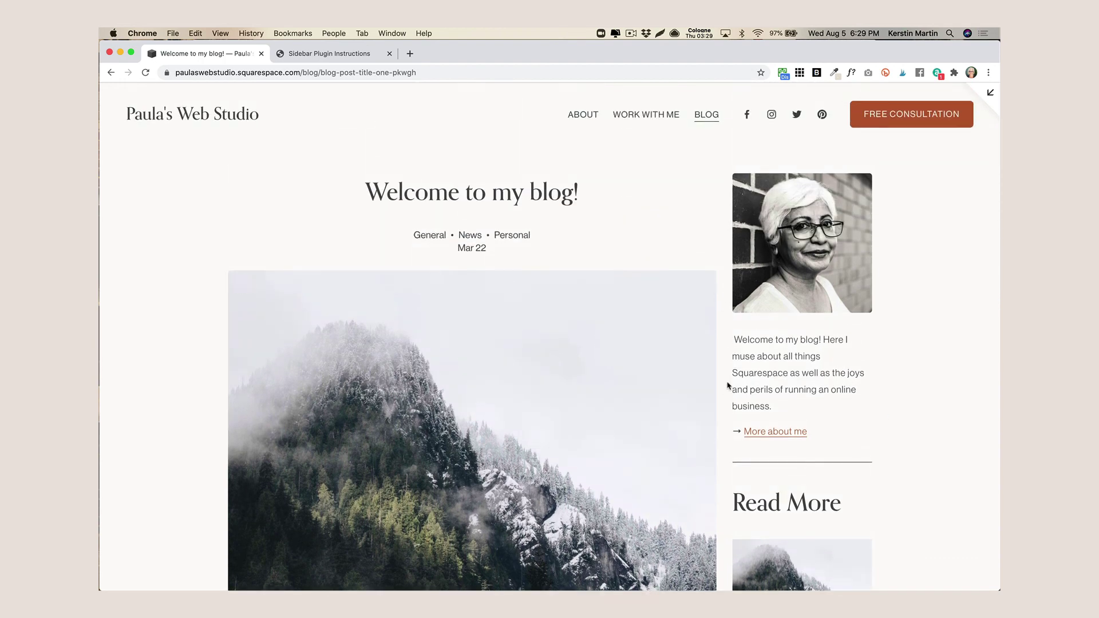
pyautogui.scroll(-4, 734, 470)
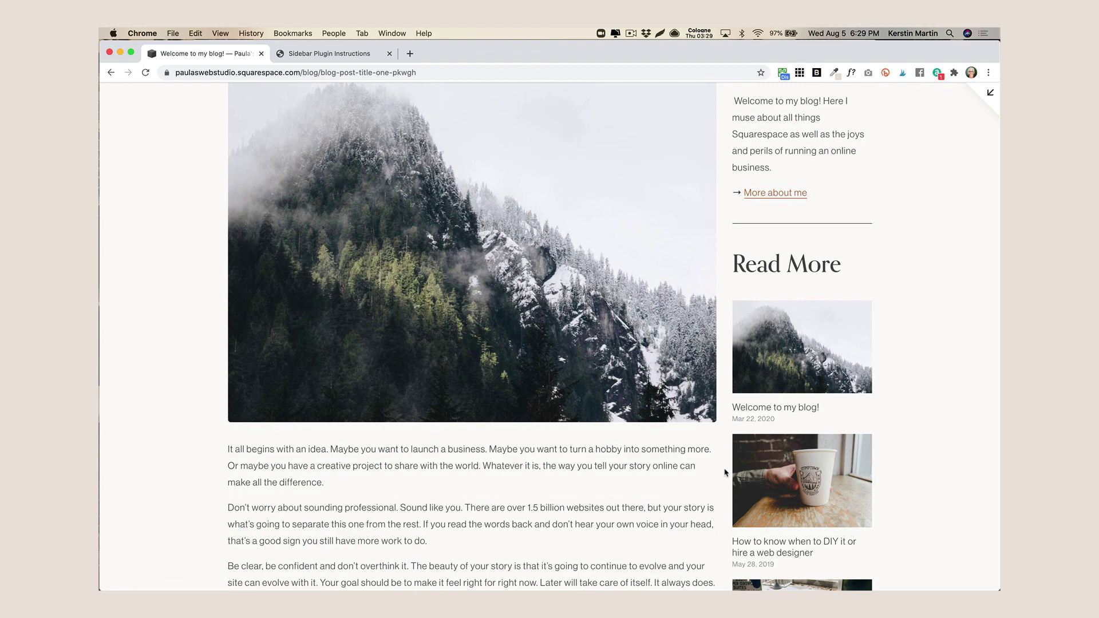
pyautogui.scroll(3, 725, 467)
pyautogui.scroll(-3, 726, 439)
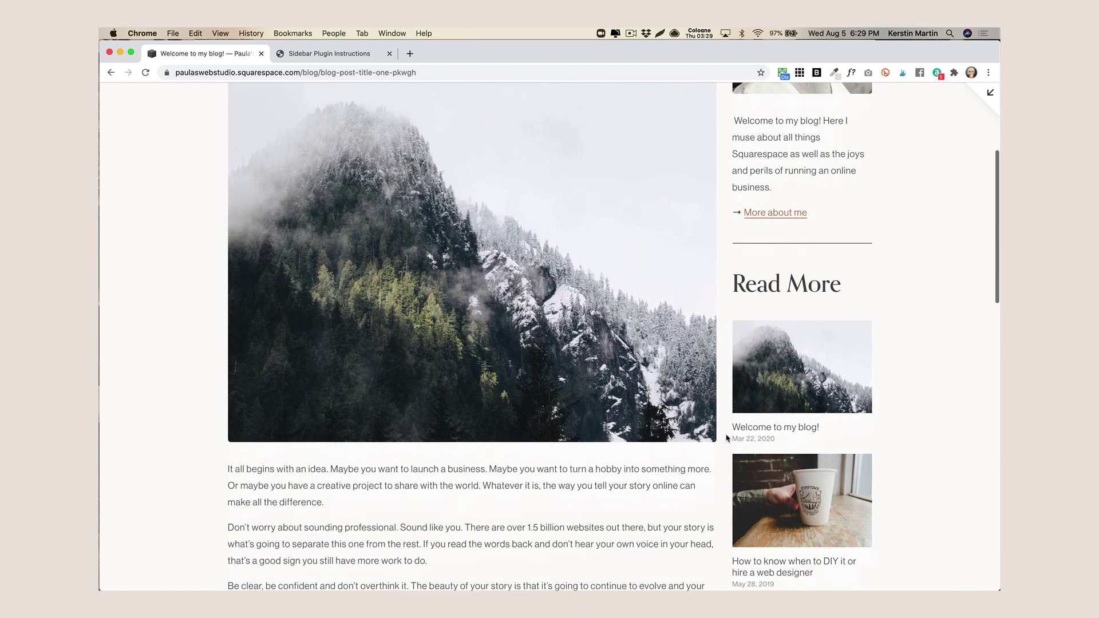
pyautogui.scroll(5, 726, 437)
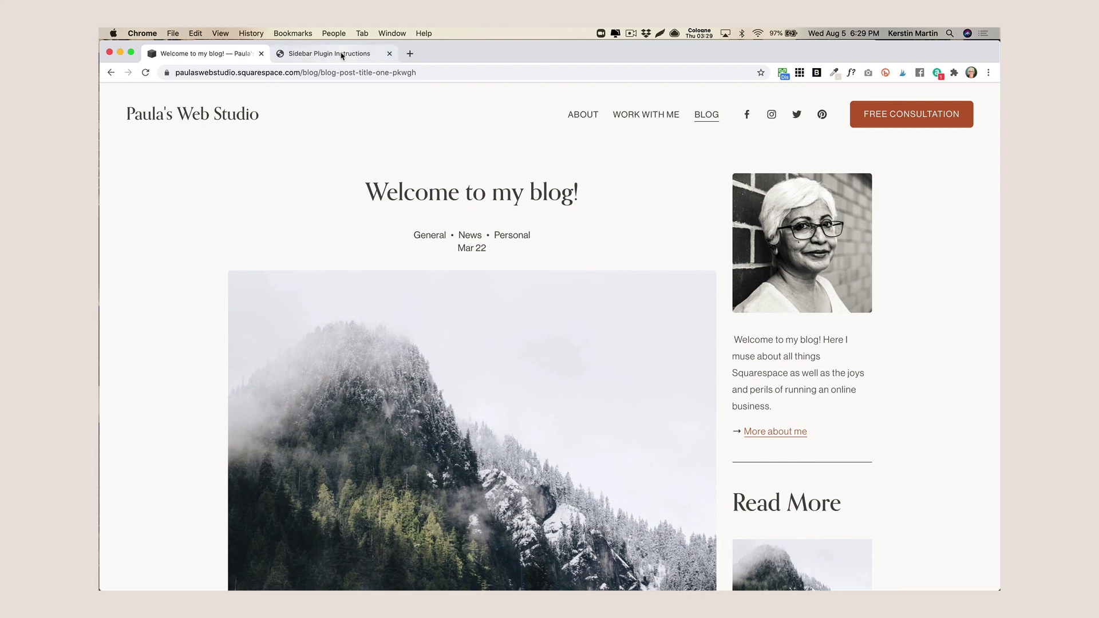
# - In the plugin instructions, keep the desktop sidebar on the Right and the mobile sidebar Below Content
pyautogui.click(342, 56)
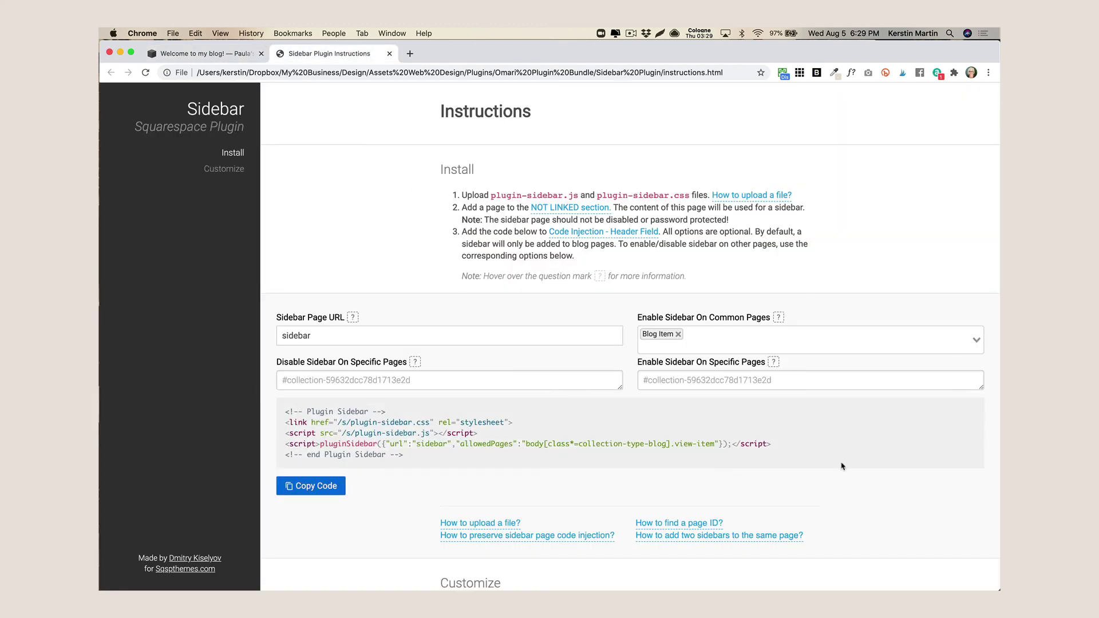
pyautogui.scroll(-2, 852, 472)
pyautogui.scroll(-10, 853, 473)
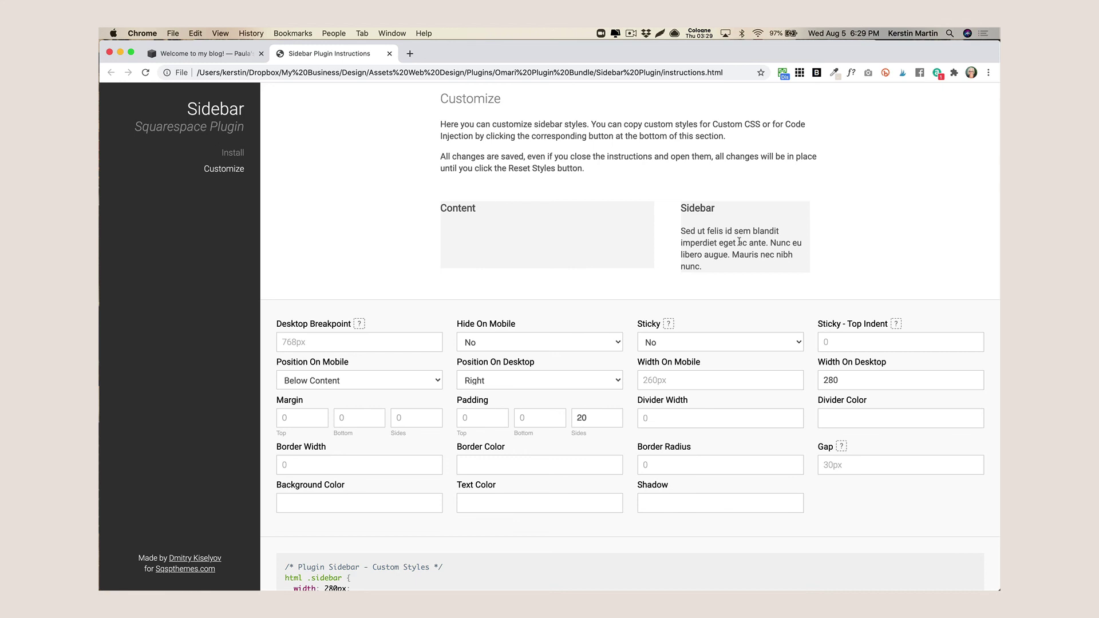
pyautogui.click(548, 387)
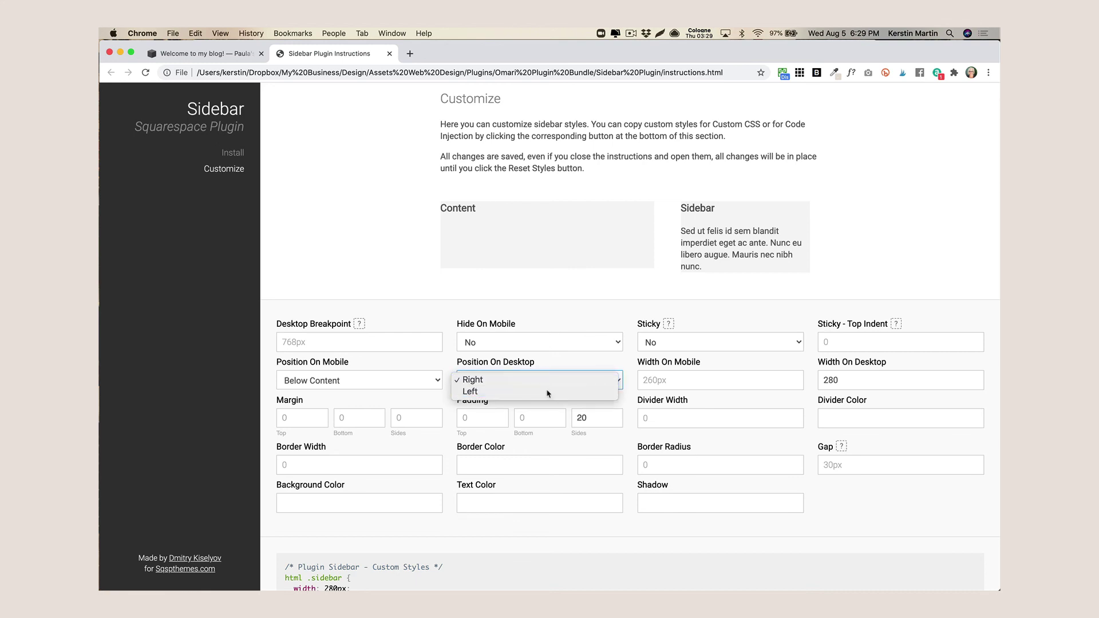
pyautogui.click(548, 393)
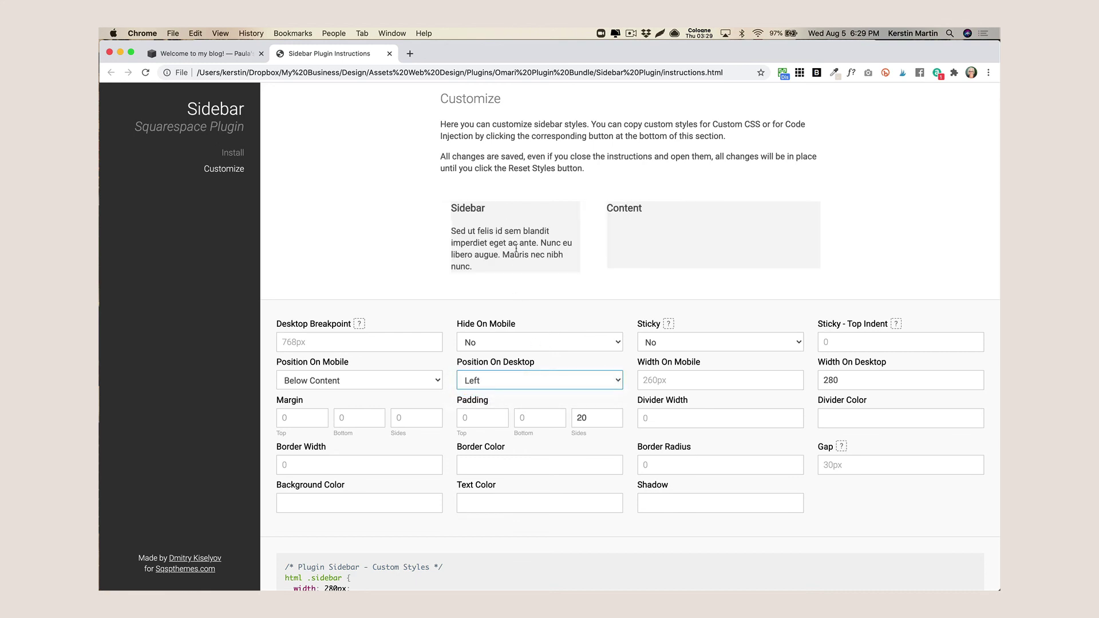
pyautogui.click(520, 381)
pyautogui.click(644, 362)
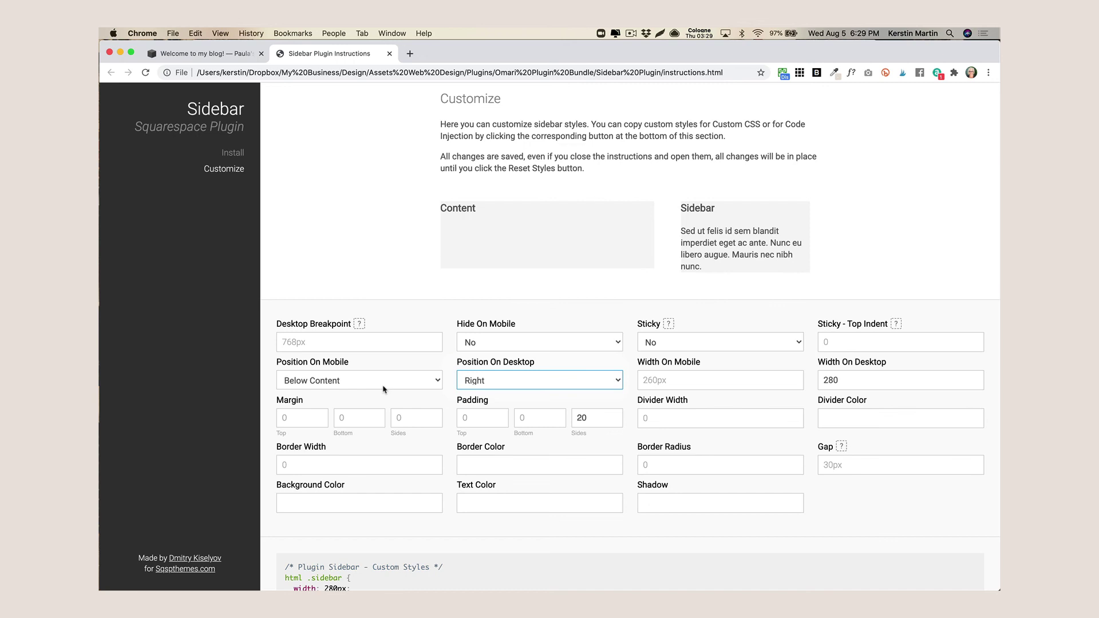
pyautogui.click(419, 381)
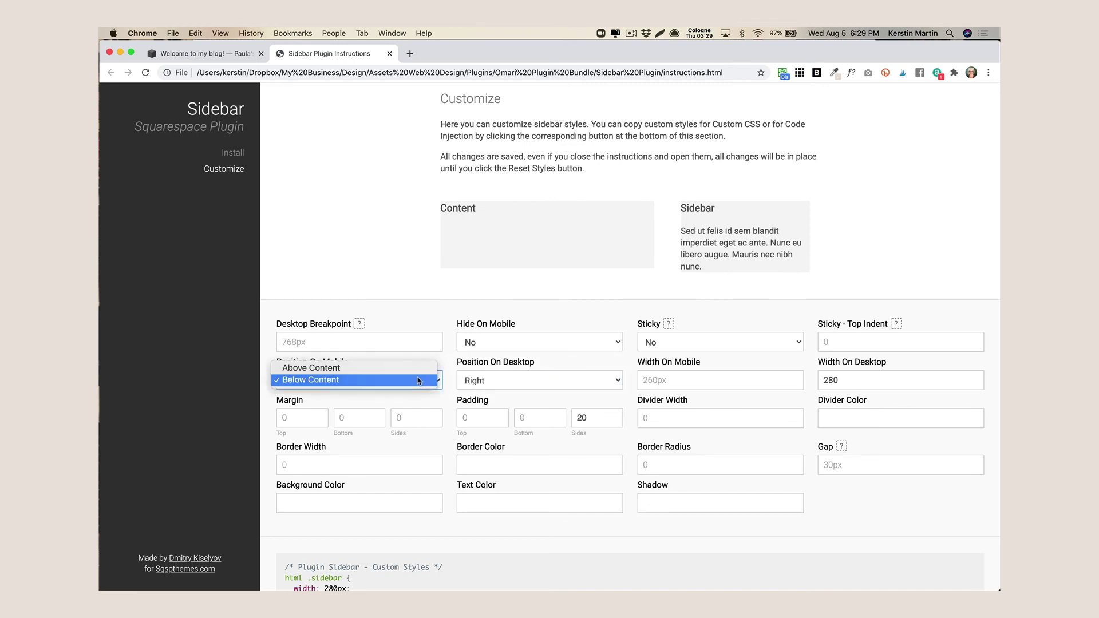
pyautogui.click(419, 381)
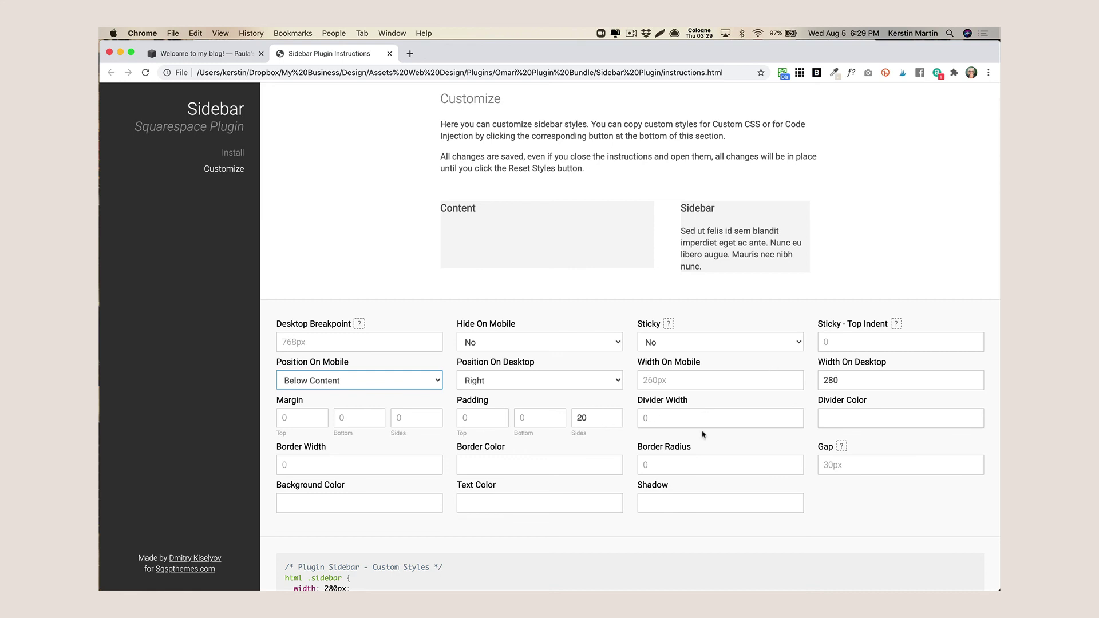
# - Set the sidebar side padding to 20 and the desktop width to 280px
pyautogui.scroll(-2, 703, 434)
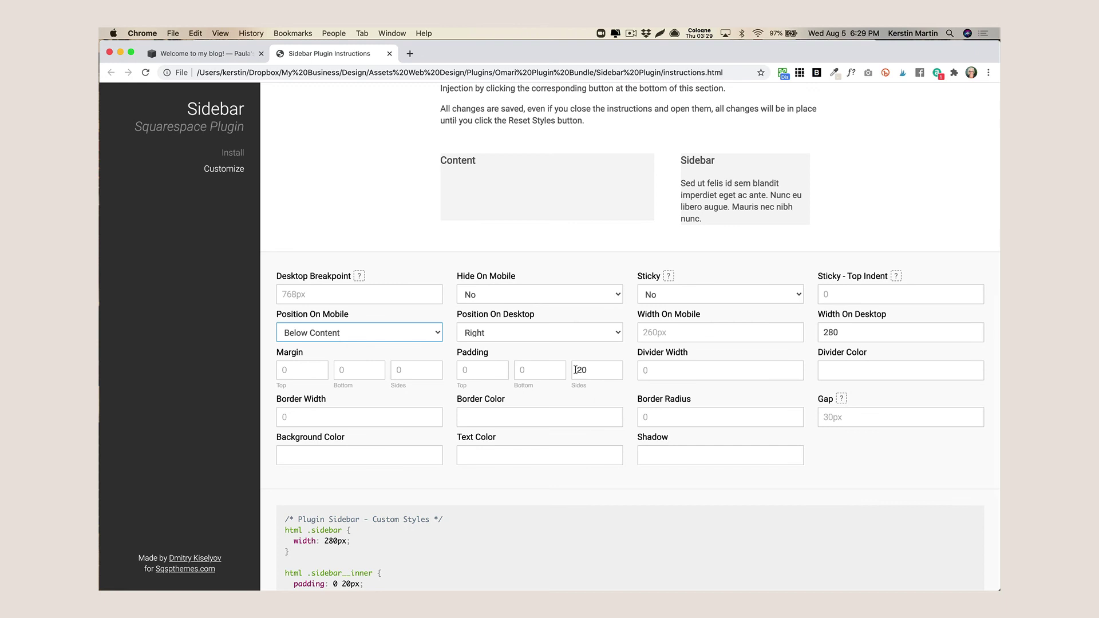
pyautogui.click(585, 371)
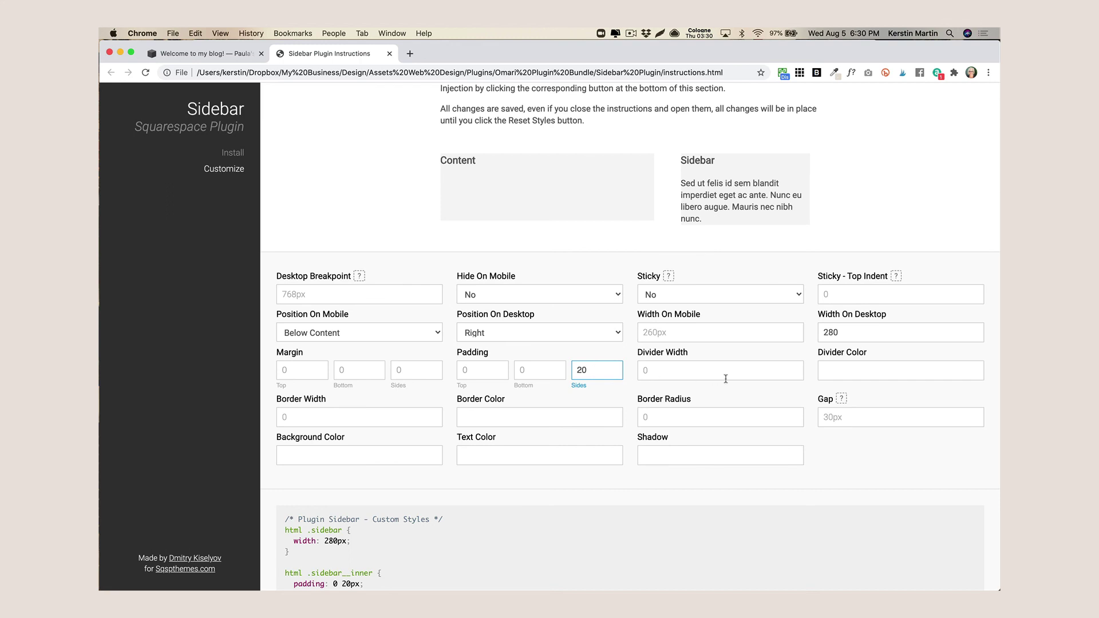
pyautogui.moveTo(846, 330); pyautogui.dragTo(815, 332)
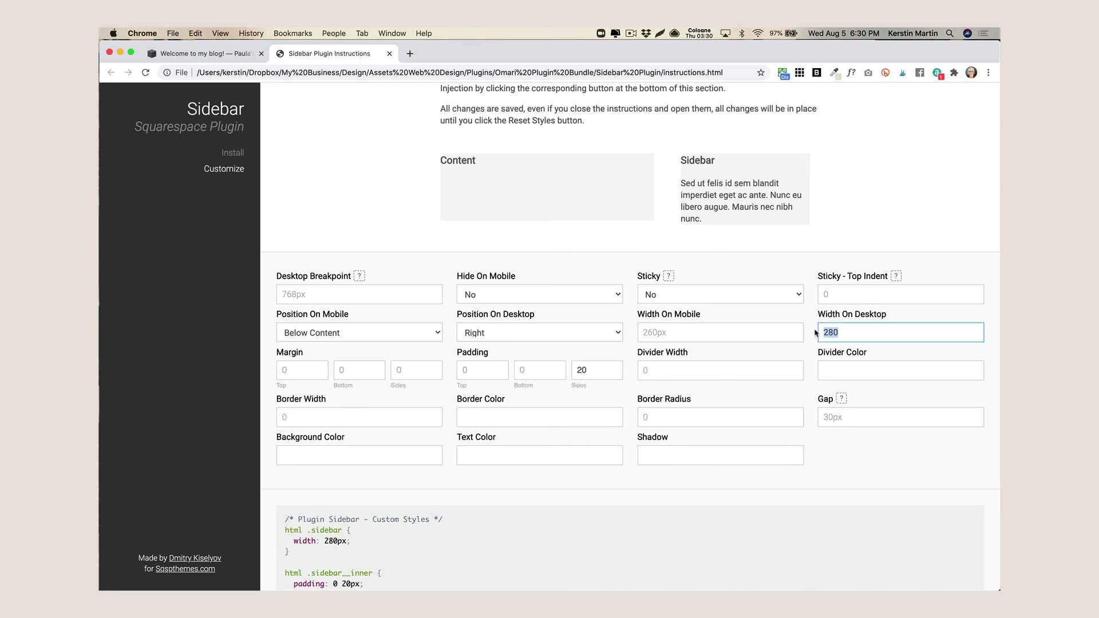
pyautogui.press('BackSpace')
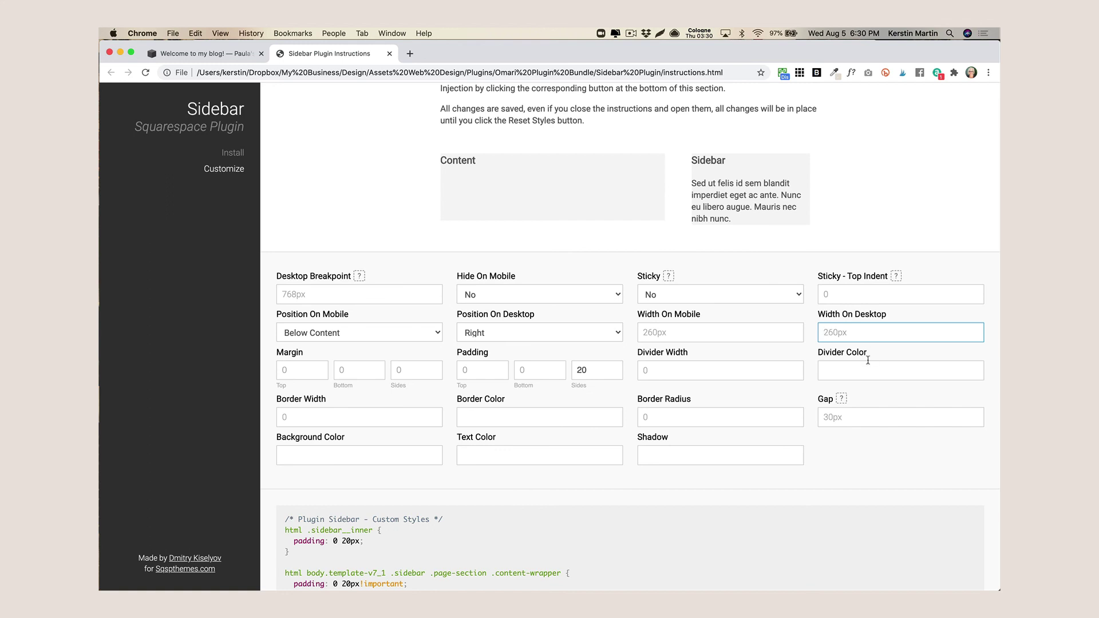
pyautogui.write('280px')
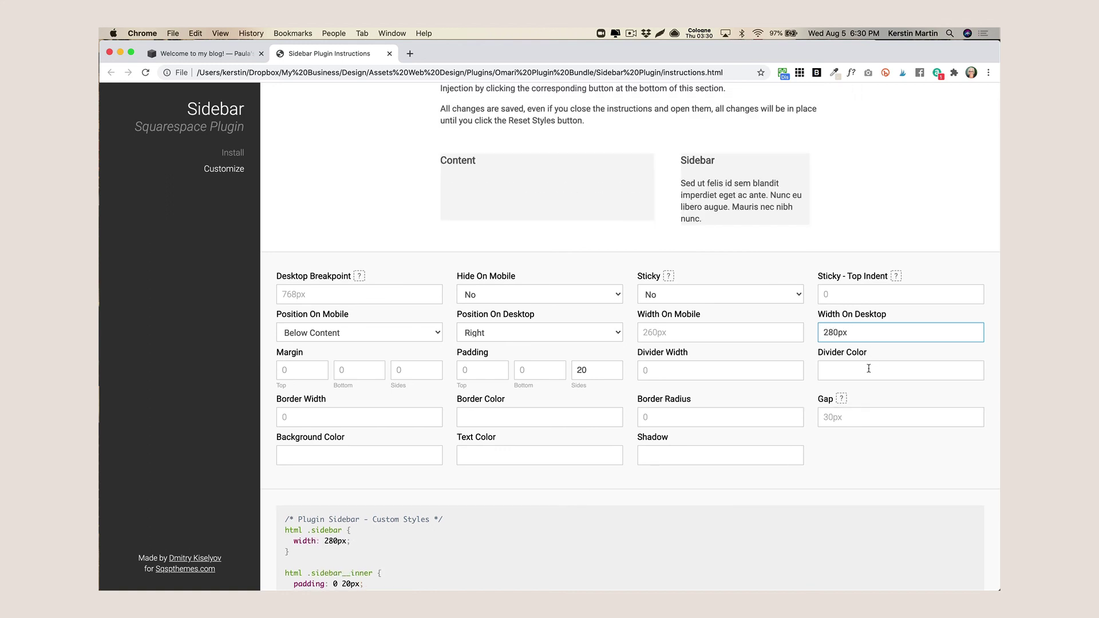
pyautogui.click(887, 458)
pyautogui.scroll(-2, 636, 401)
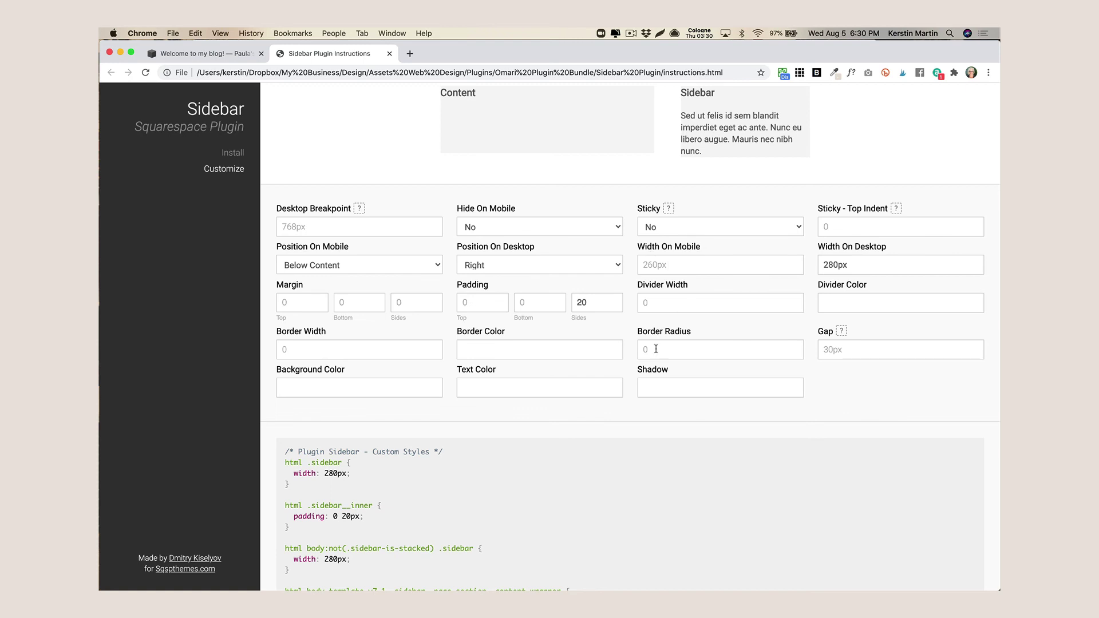
# - Select and copy the whole generated sidebar CSS block, then return to the blog post tab
pyautogui.scroll(-5, 656, 348)
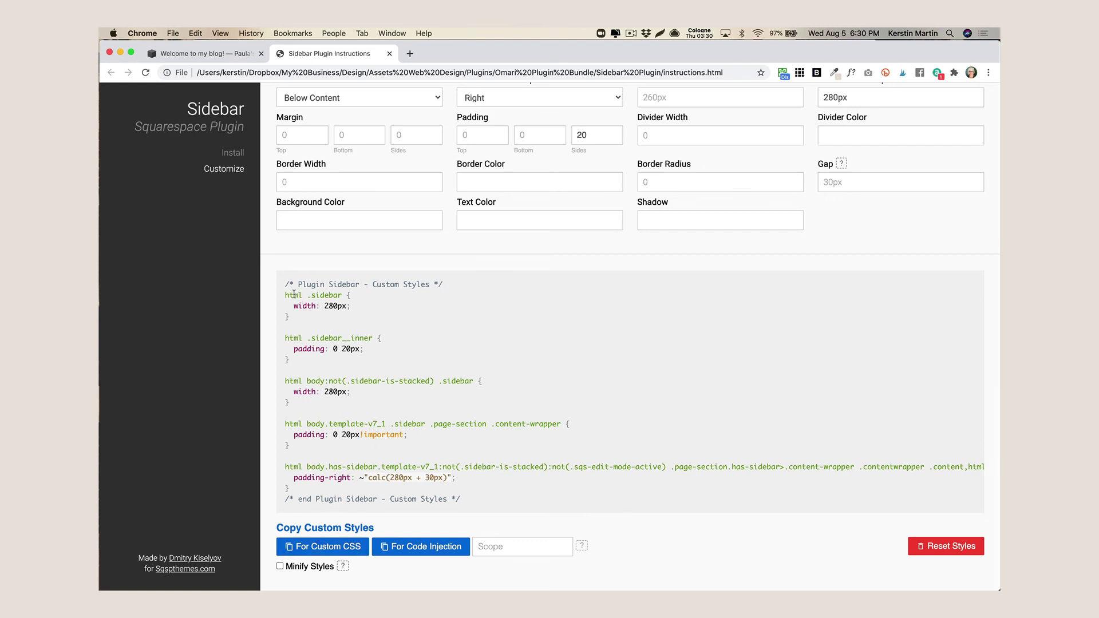
pyautogui.moveTo(286, 282); pyautogui.dragTo(475, 508)
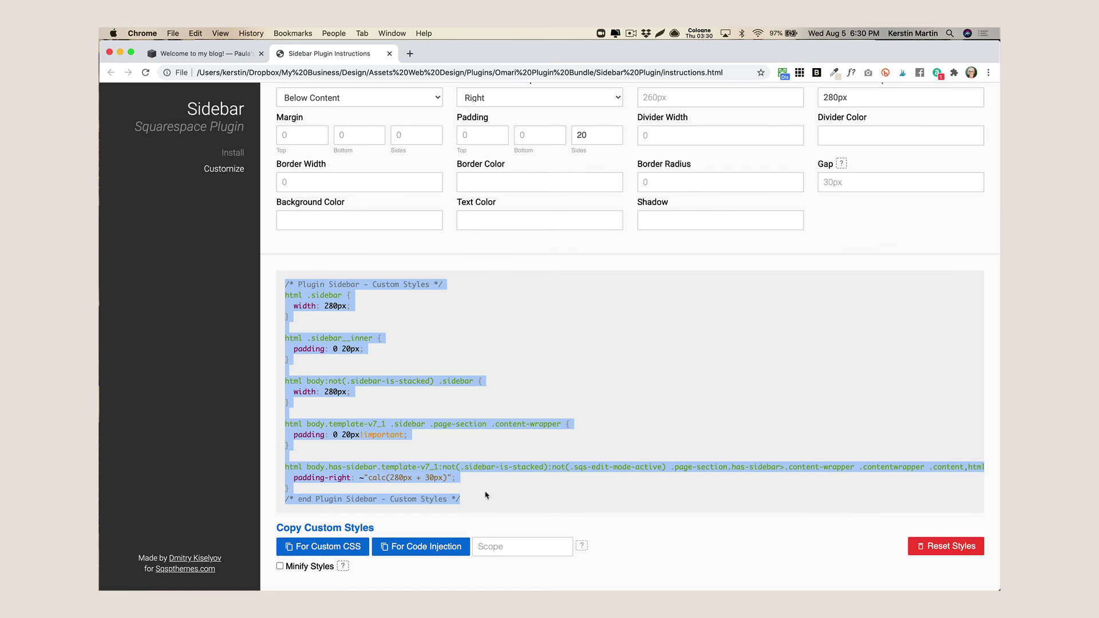
pyautogui.click(235, 56)
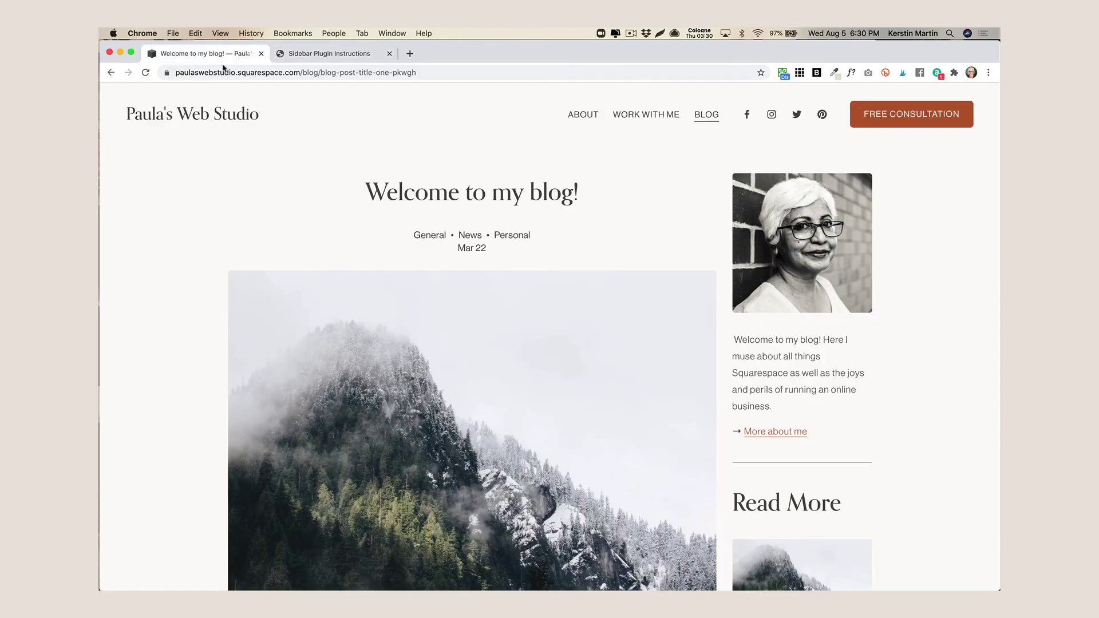
# - Paste the copied sidebar CSS after the last rule in Design > Custom CSS and save it
pyautogui.click(988, 96)
pyautogui.click(124, 106)
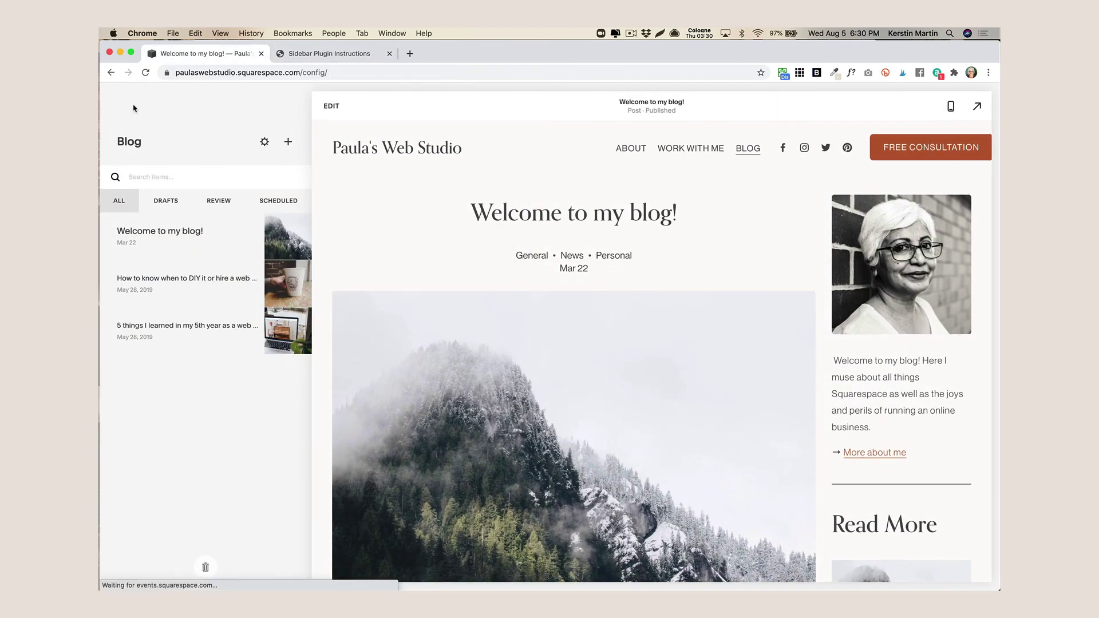
pyautogui.click(130, 196)
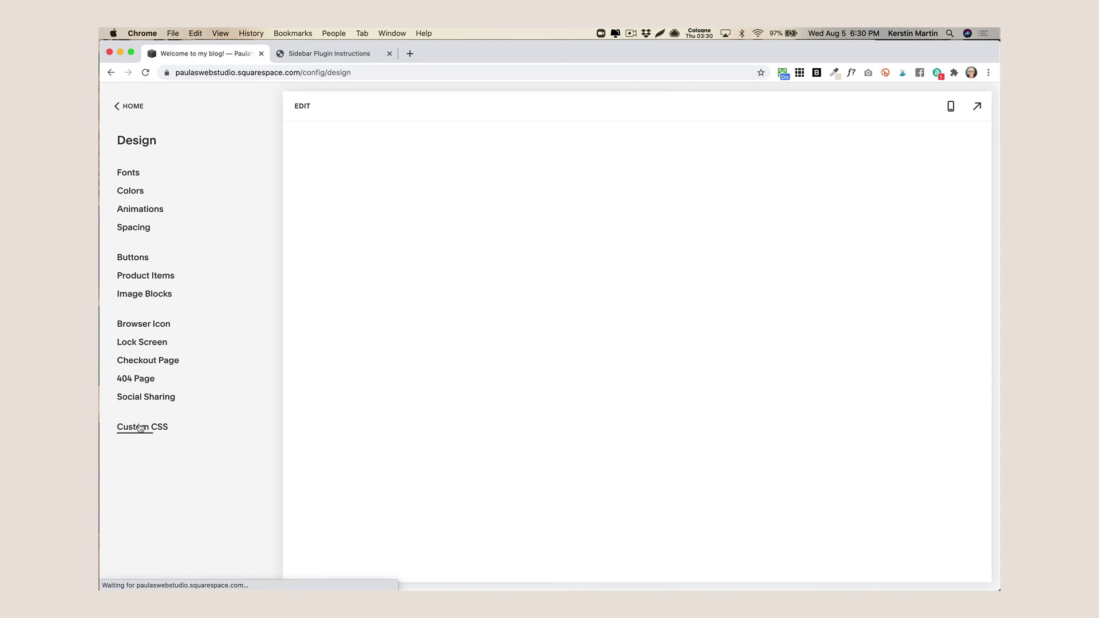
pyautogui.click(141, 428)
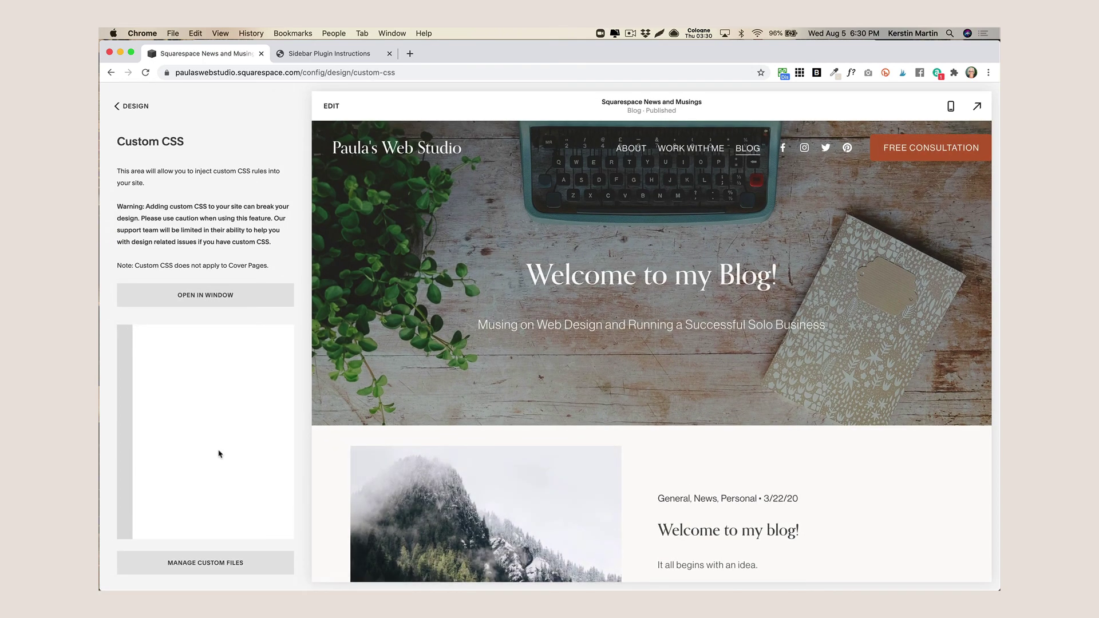
pyautogui.scroll(-15, 209, 492)
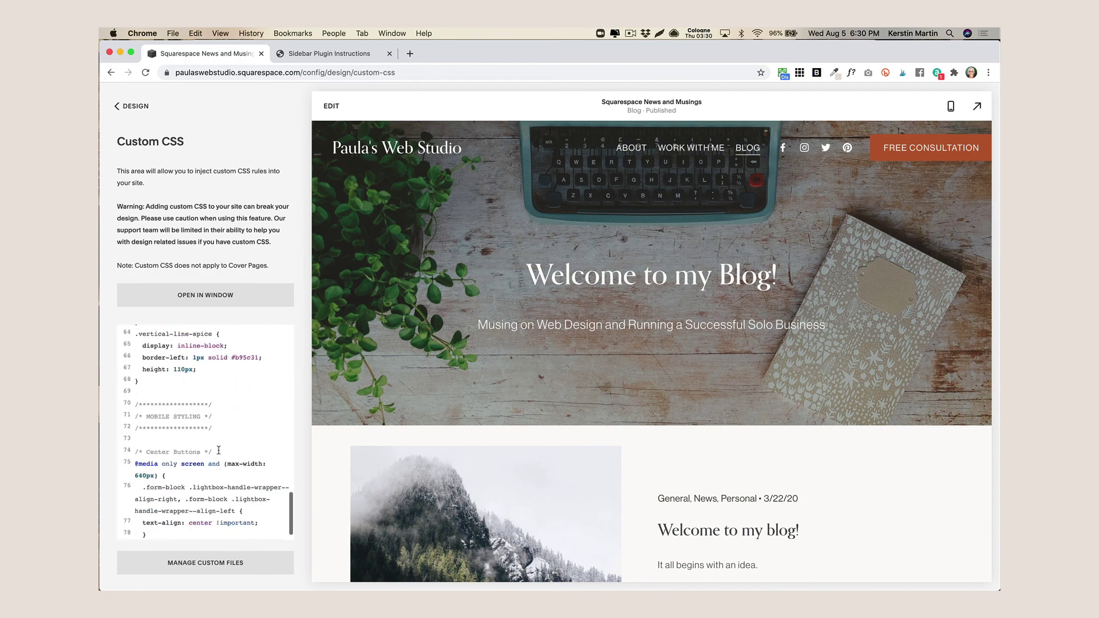
pyautogui.click(199, 535)
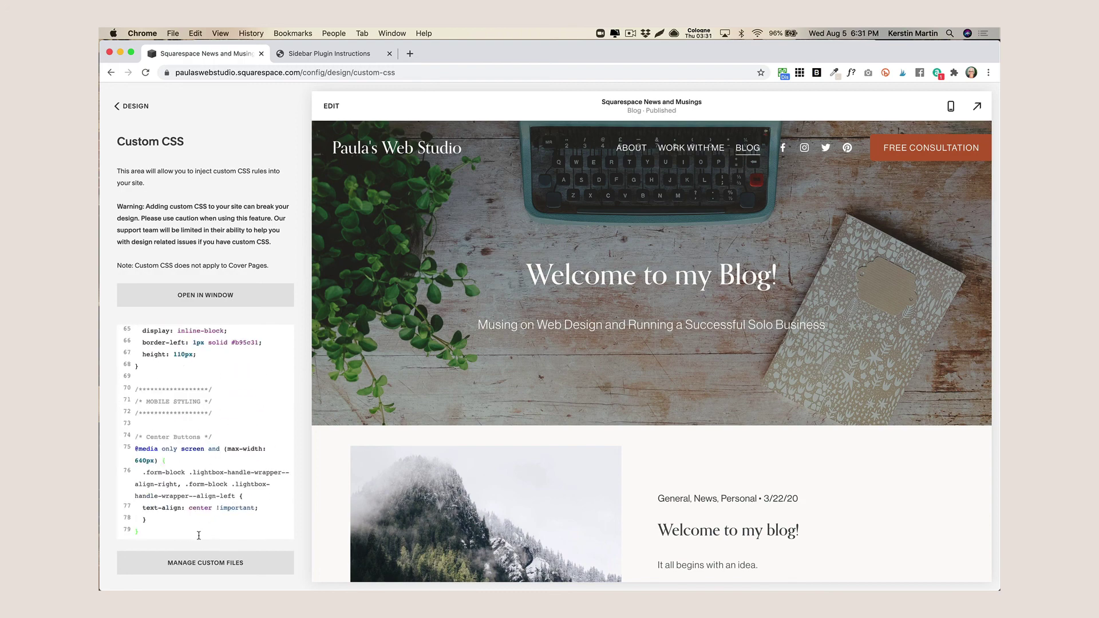
pyautogui.press('super+v')
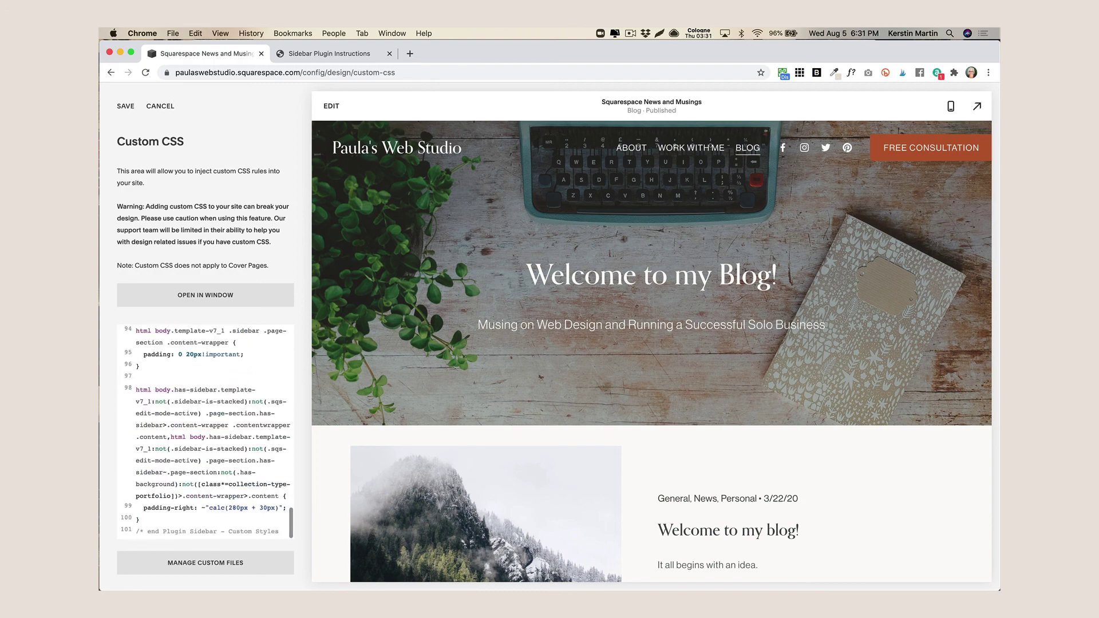
pyautogui.click(126, 107)
pyautogui.click(503, 496)
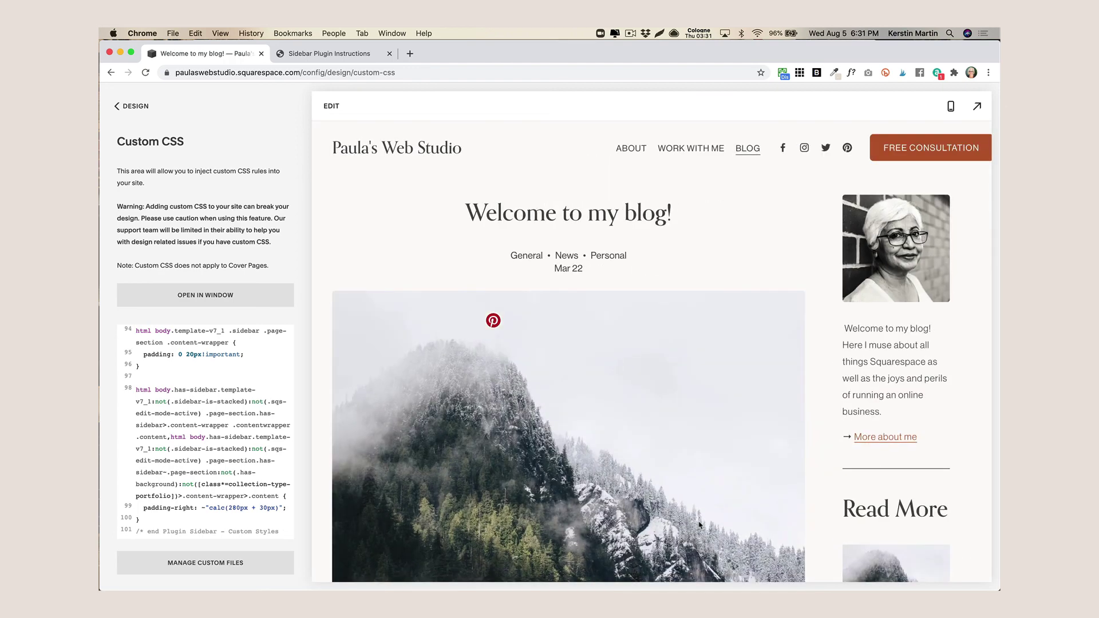
pyautogui.scroll(-1, 699, 525)
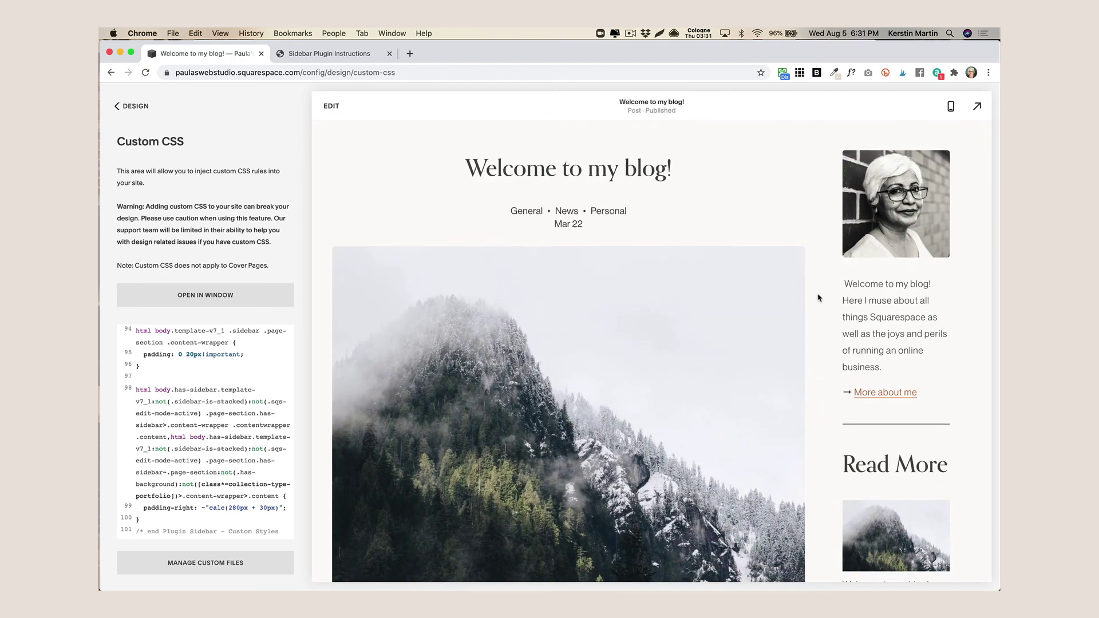
pyautogui.scroll(-1, 773, 399)
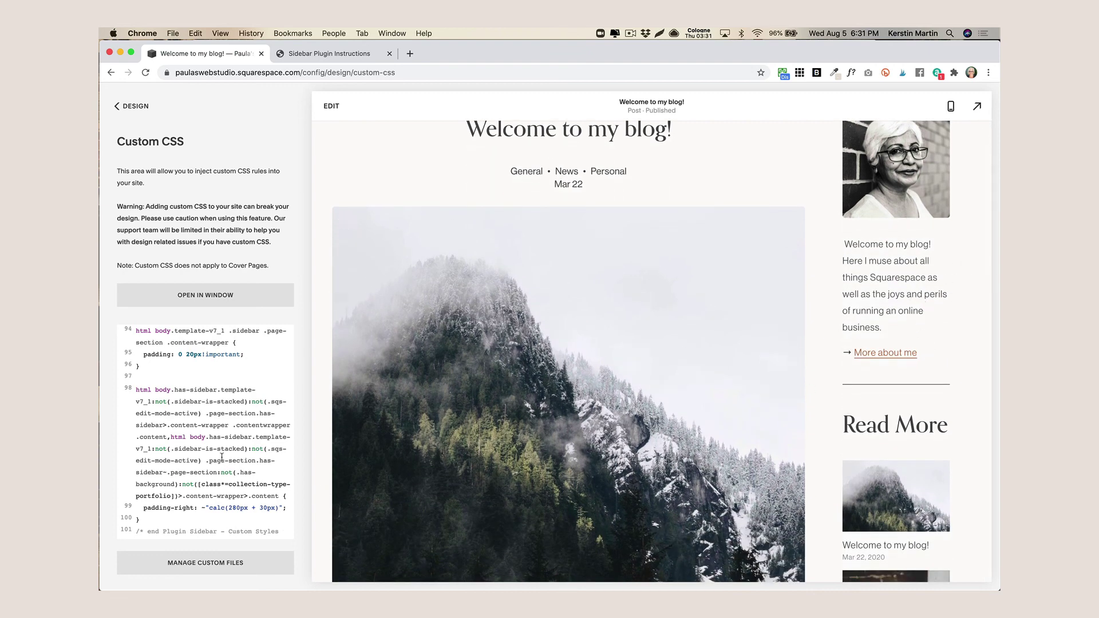
pyautogui.scroll(10, 222, 456)
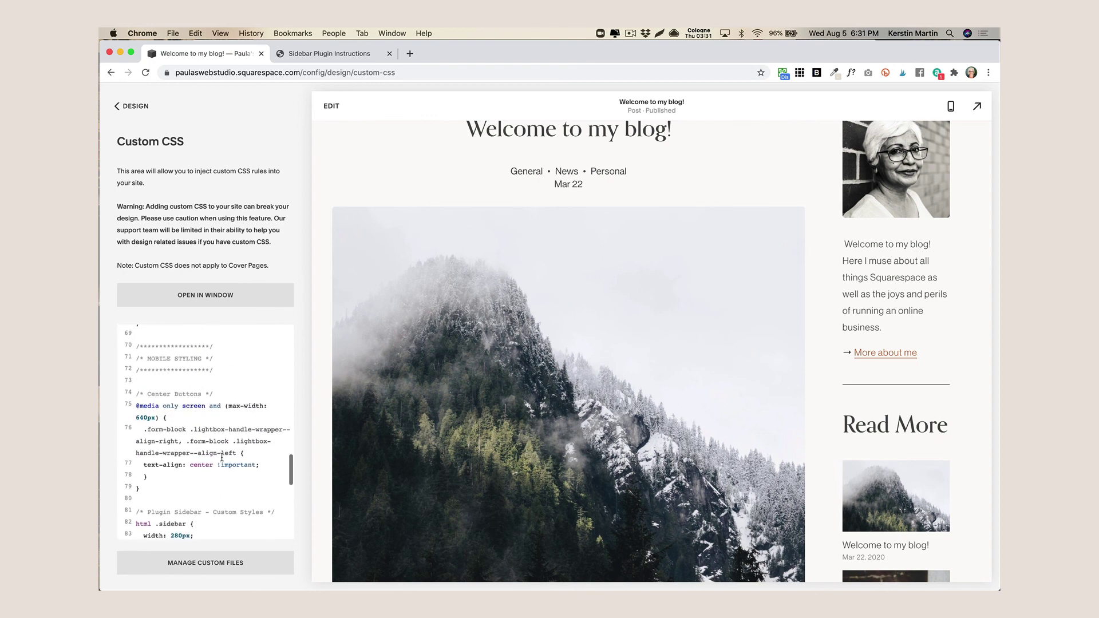
pyautogui.scroll(-6, 221, 457)
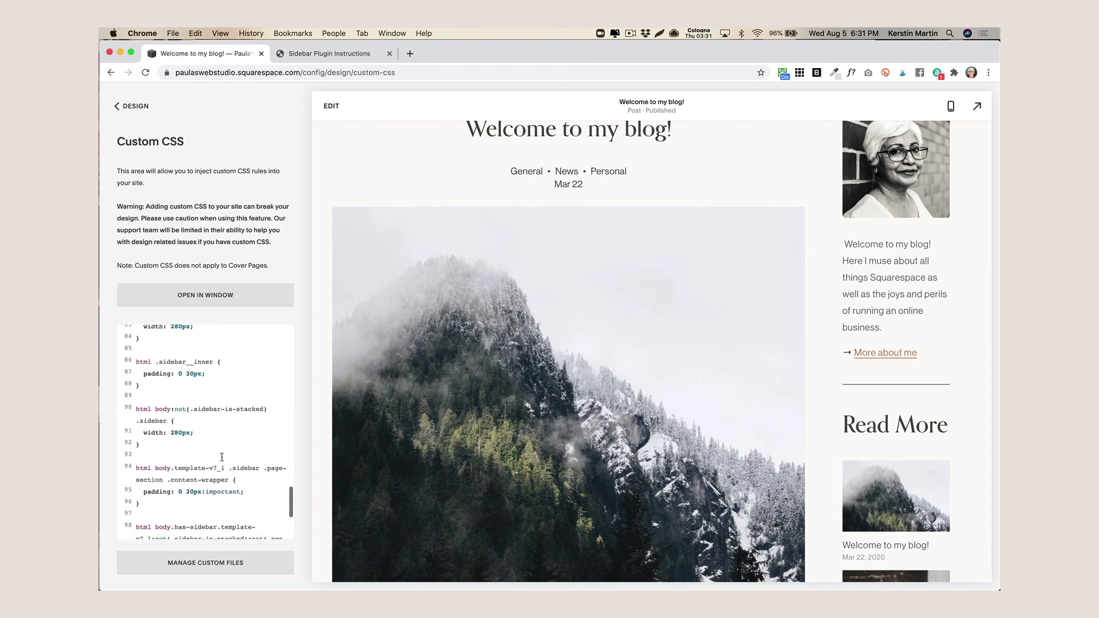
pyautogui.scroll(3, 221, 456)
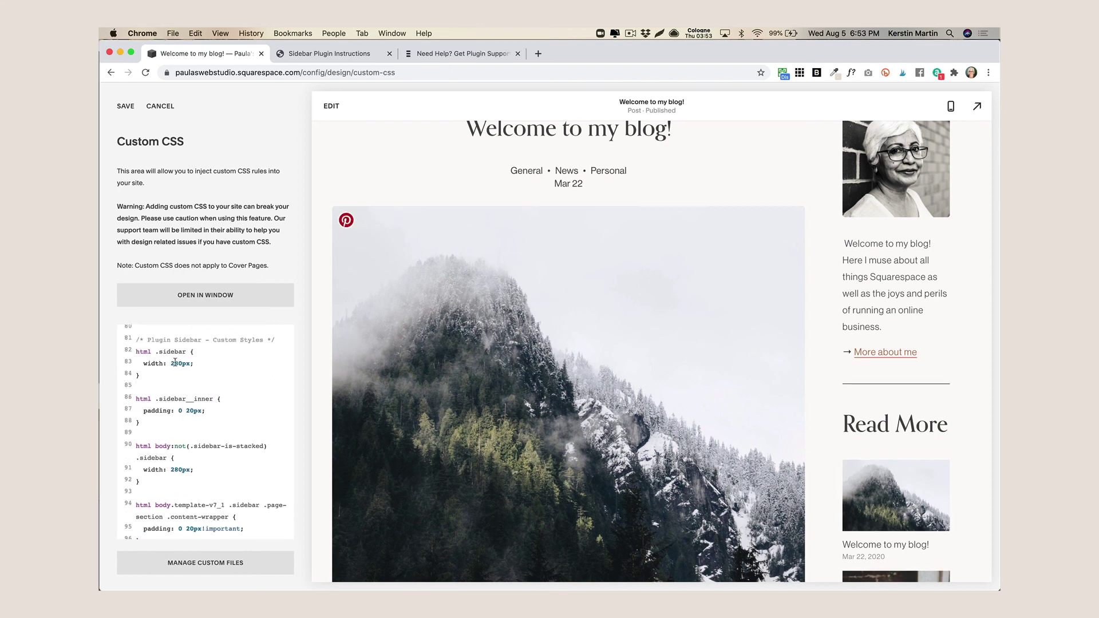
# - Change the line 87 sidebar inner padding from 20px to 0 0 0 20px in Custom CSS
pyautogui.click(324, 54)
pyautogui.click(586, 309)
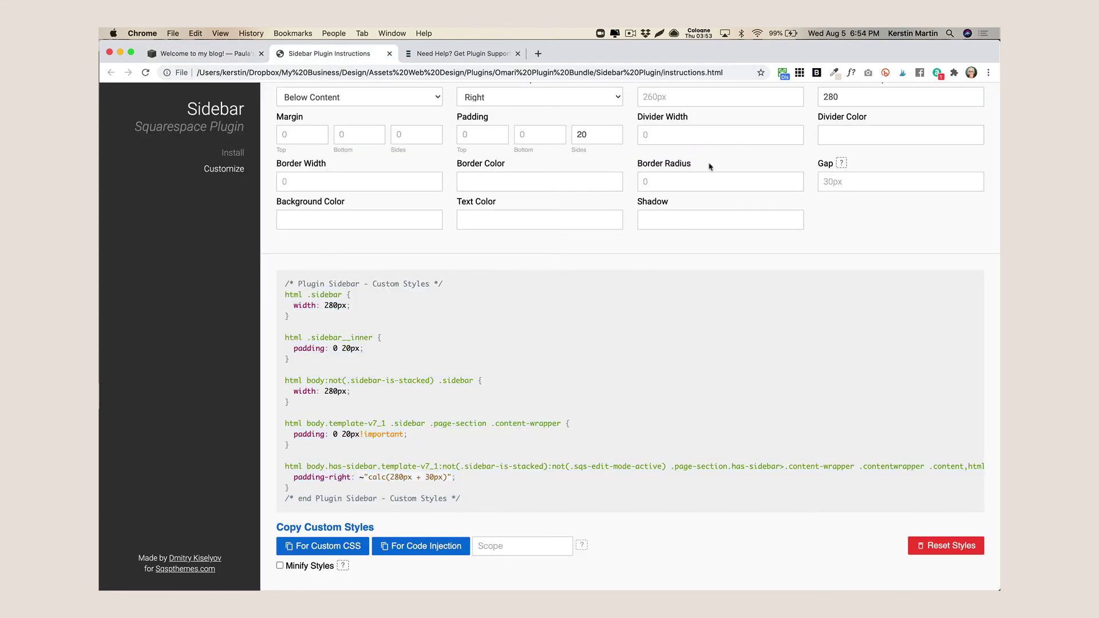
pyautogui.click(200, 53)
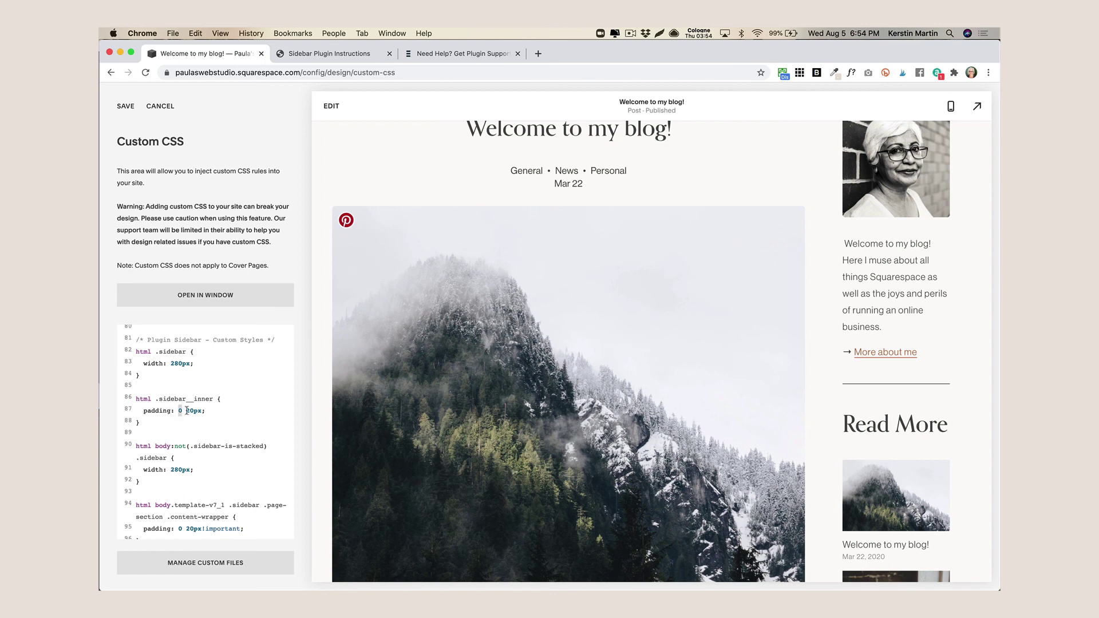
pyautogui.moveTo(186, 410)
pyautogui.mouseDown()
pyautogui.moveTo(203, 411)
pyautogui.moveTo(179, 414)
pyautogui.mouseUp()
pyautogui.write('0 0')
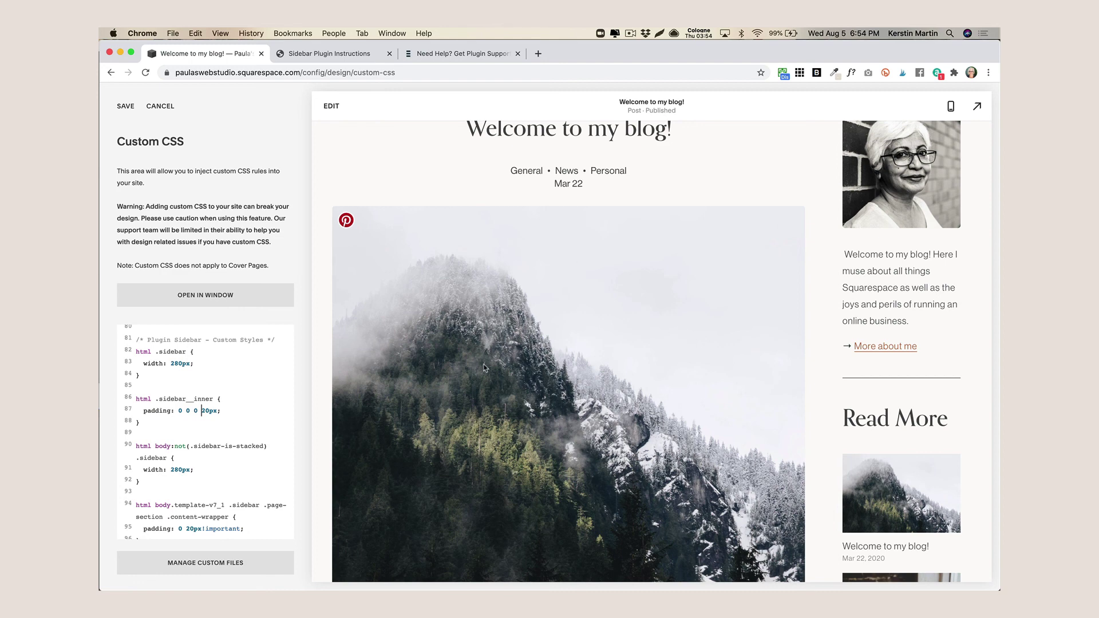
pyautogui.scroll(2, 889, 281)
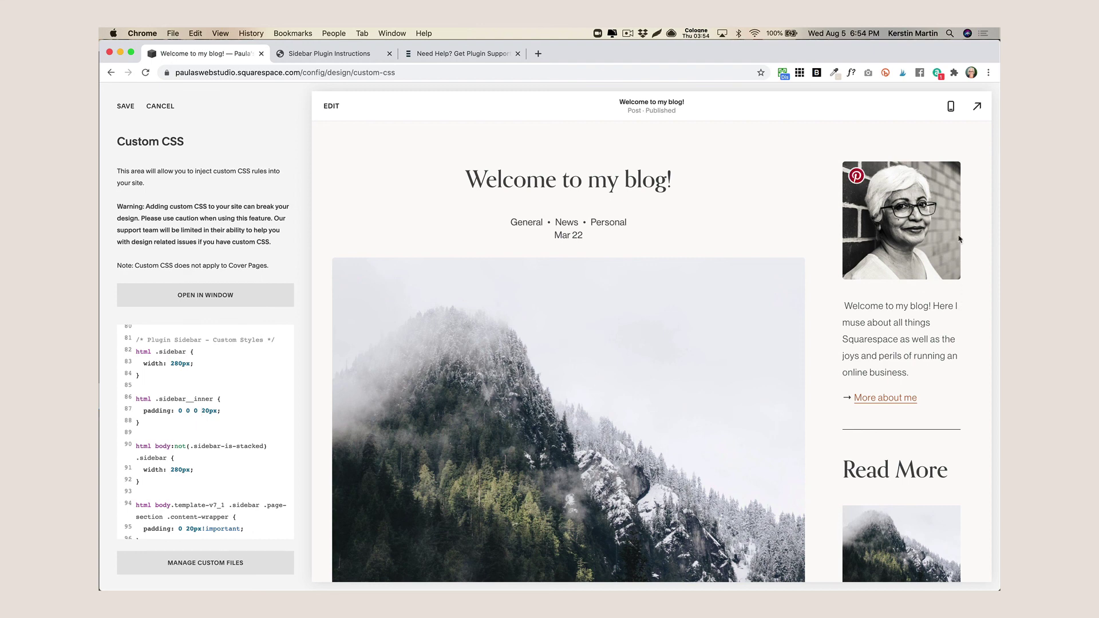
# - Save the left-only padding change, preview the post full-window, then return to the plugin instructions
pyautogui.scroll(-7, 949, 371)
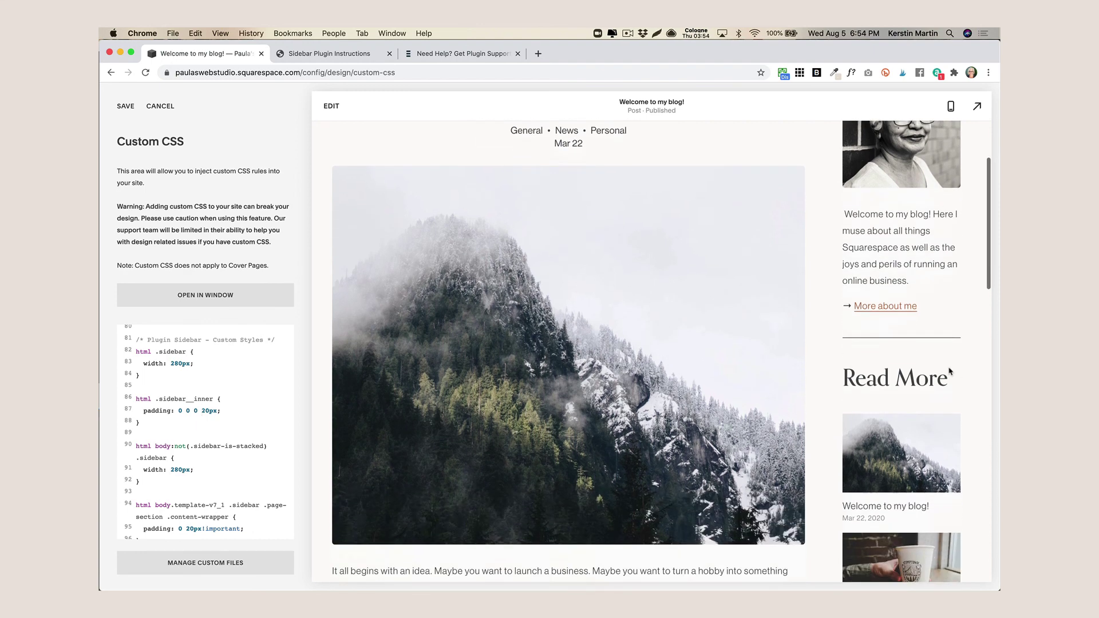
pyautogui.scroll(2, 950, 372)
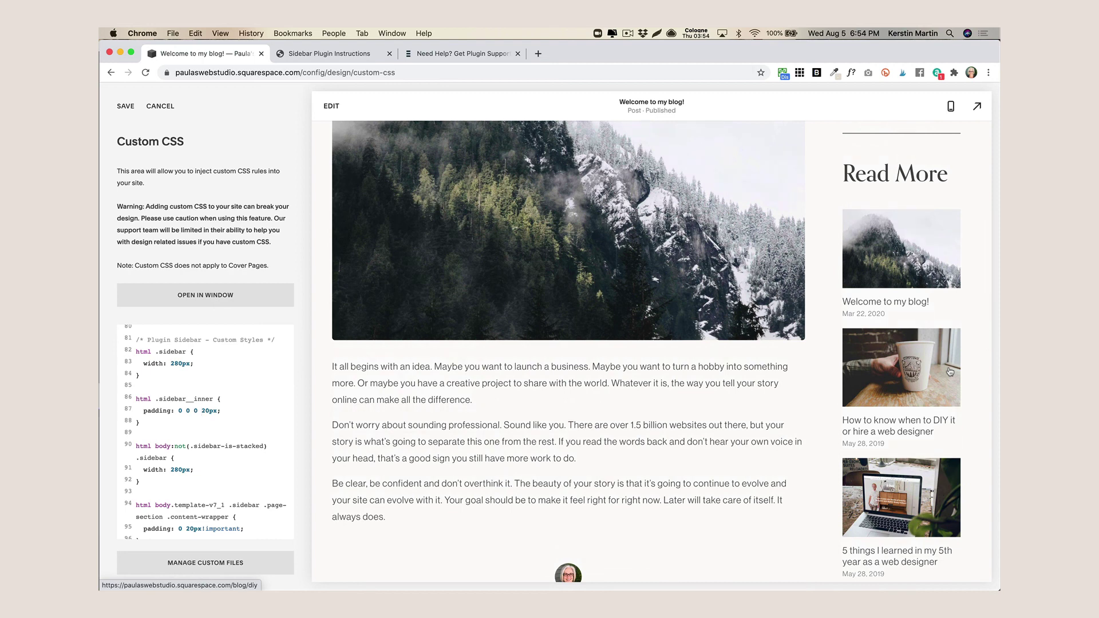
pyautogui.scroll(6, 949, 372)
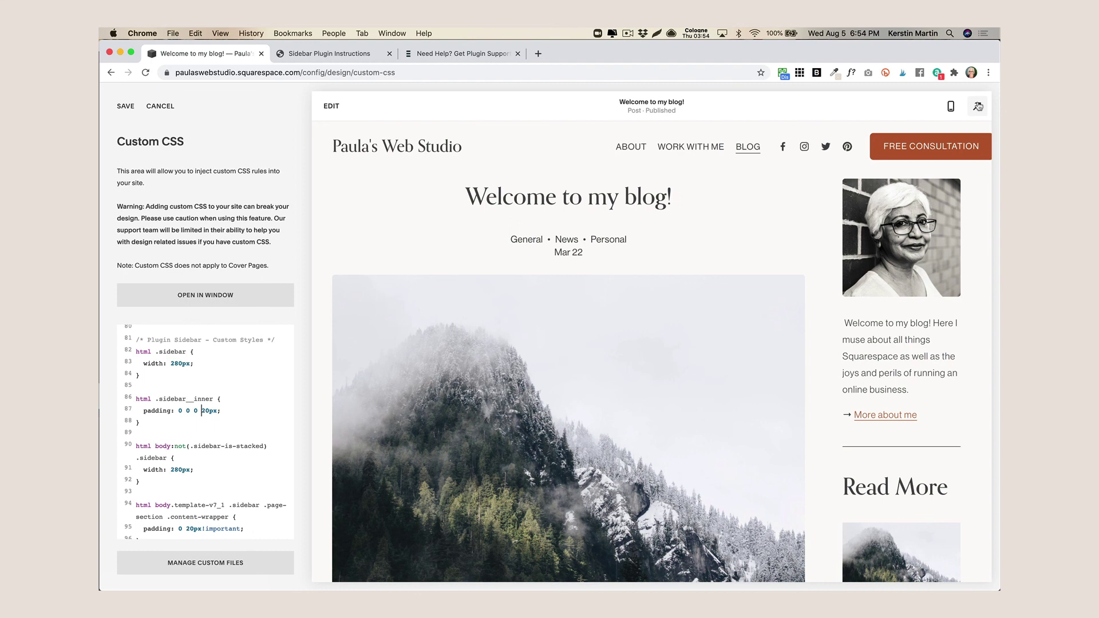
pyautogui.click(125, 106)
pyautogui.click(976, 106)
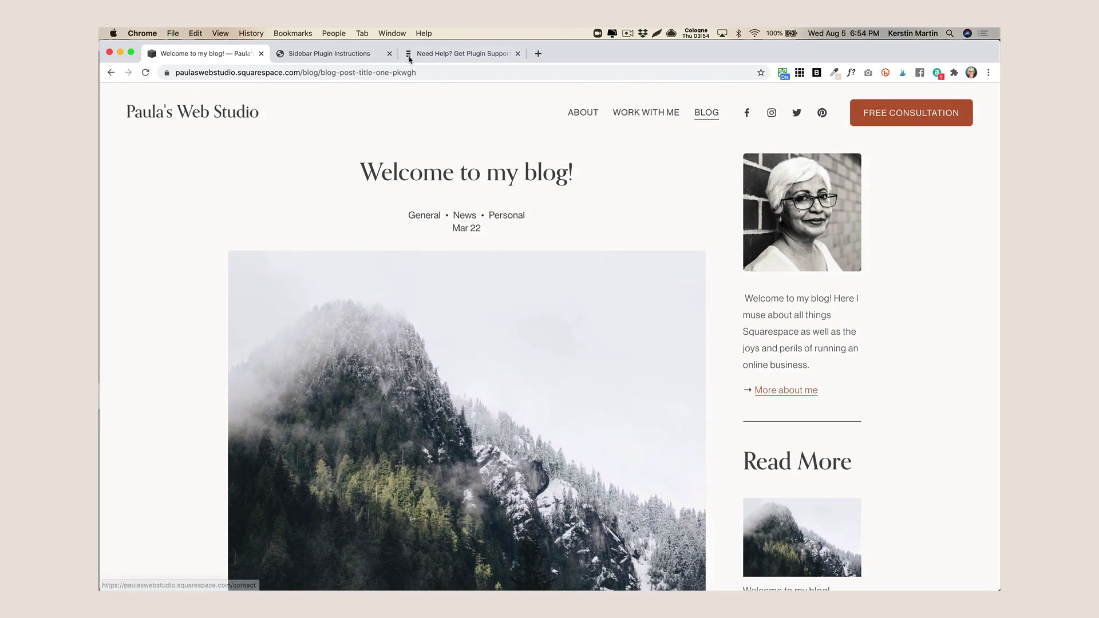
pyautogui.click(349, 55)
pyautogui.scroll(4, 586, 351)
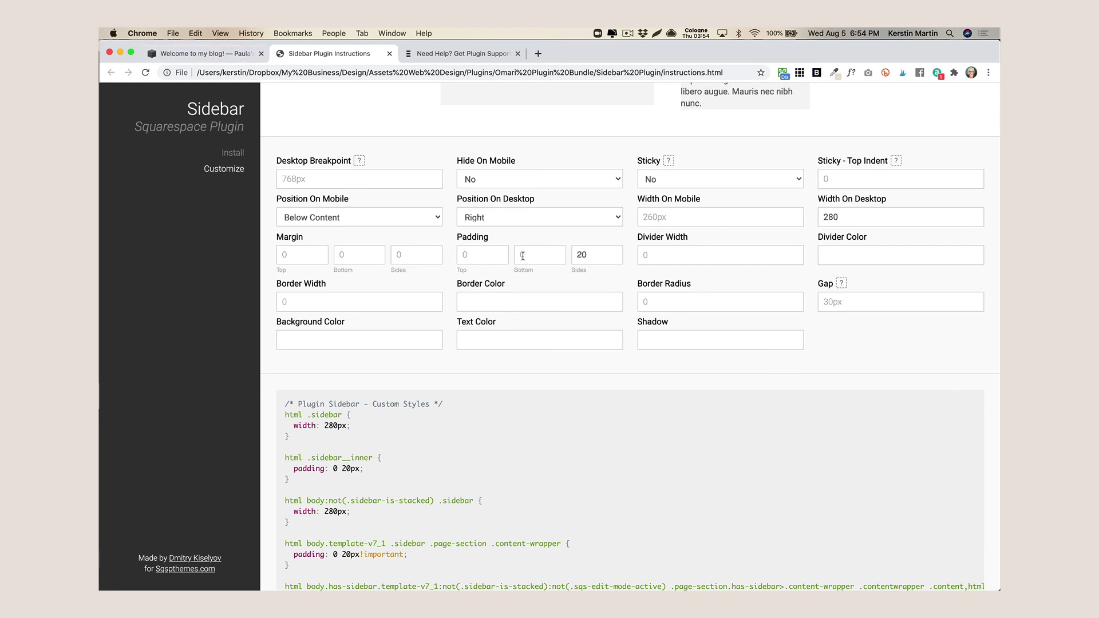
pyautogui.click(478, 56)
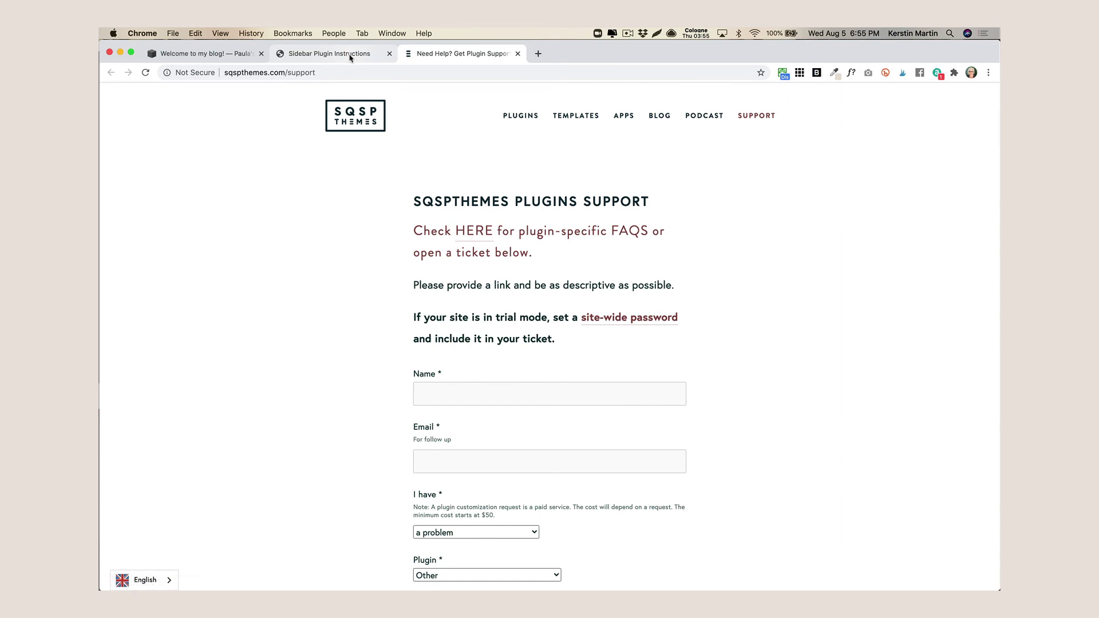
pyautogui.click(311, 55)
# - Review the live 'Welcome to my blog!' post with its 280px right-hand sidebar
pyautogui.click(224, 53)
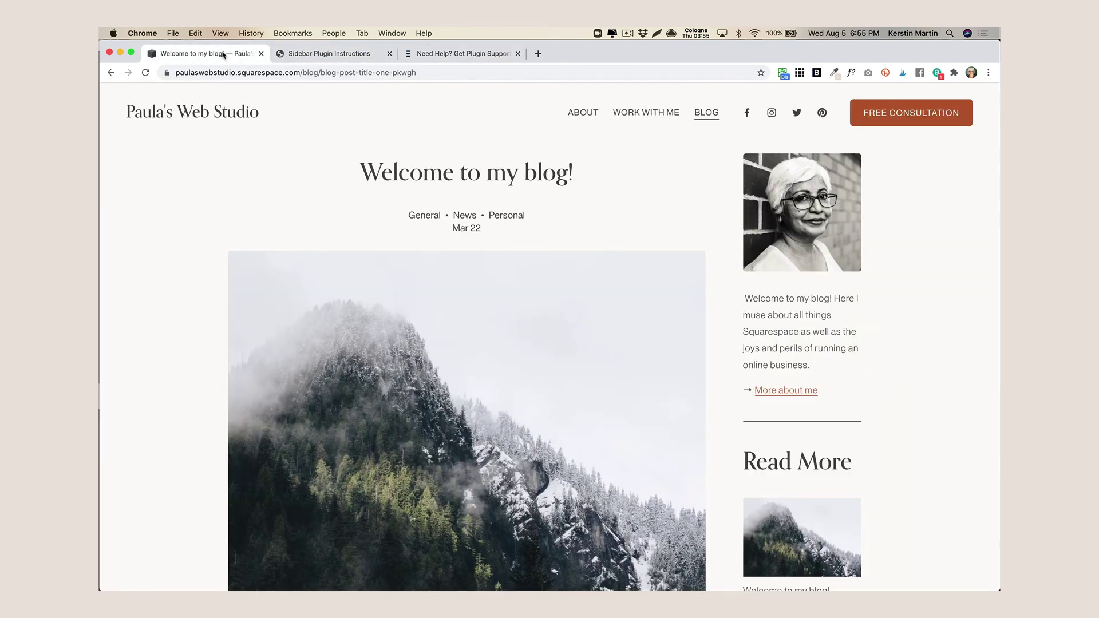
pyautogui.scroll(1, 935, 386)
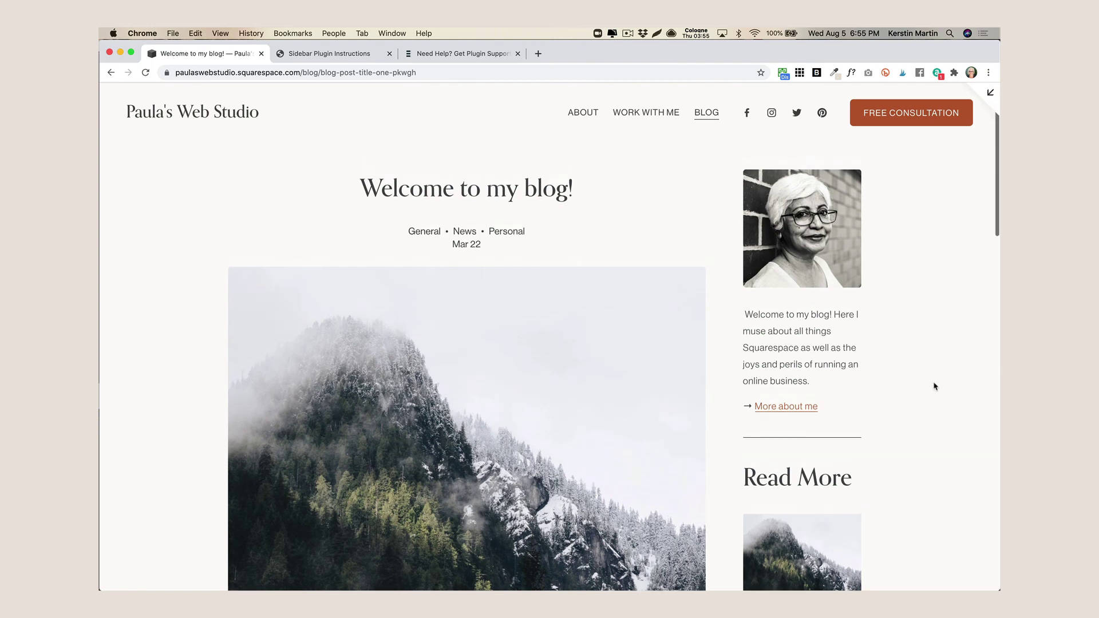